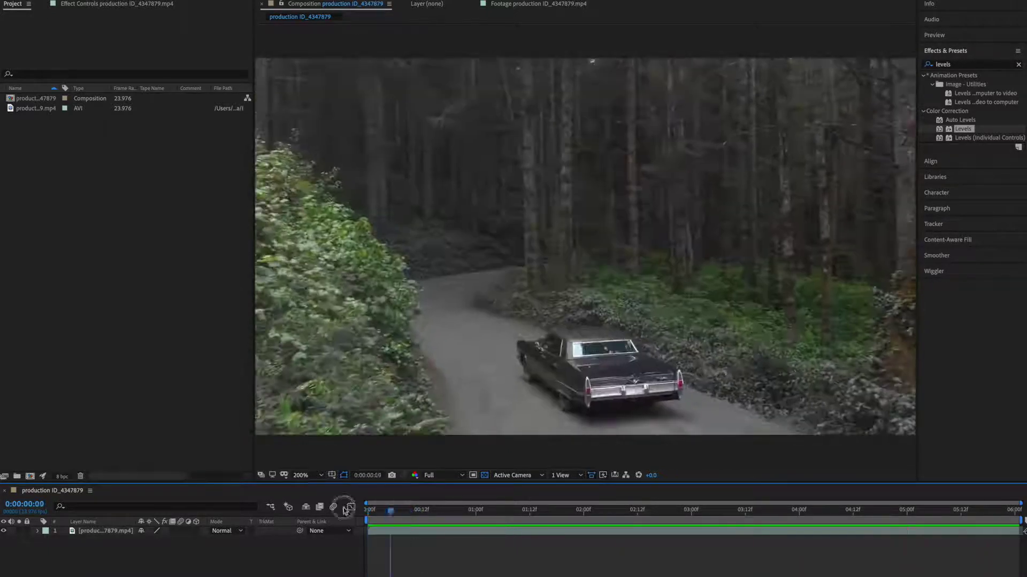
Step: Search the effects for 'hue' and apply Hue/Saturation to the forest road footage layer
{"action": "left_click", "coordinate": [97, 531]}
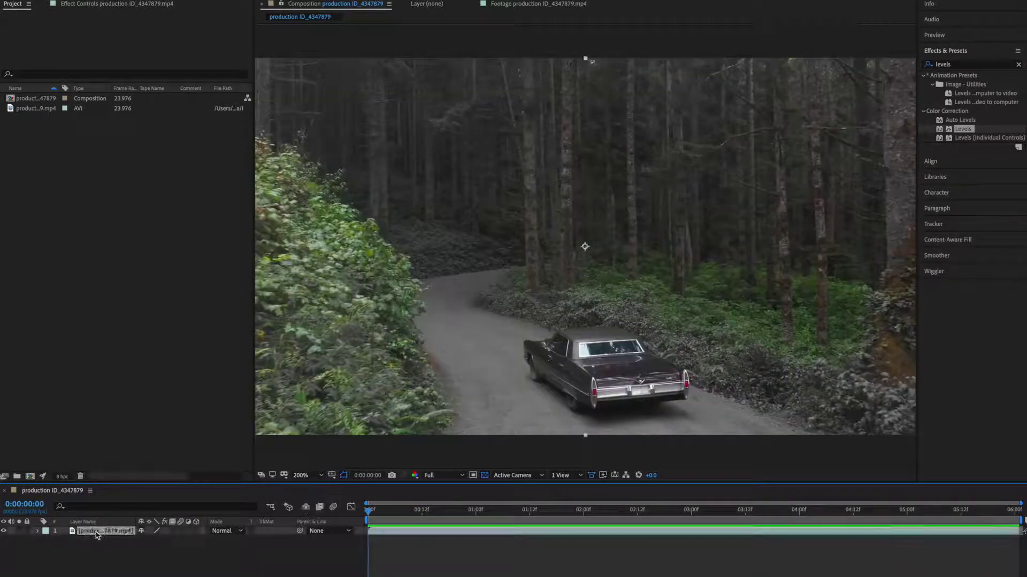
{"action": "left_click", "coordinate": [962, 66]}
{"action": "key", "text": "BackSpace"}
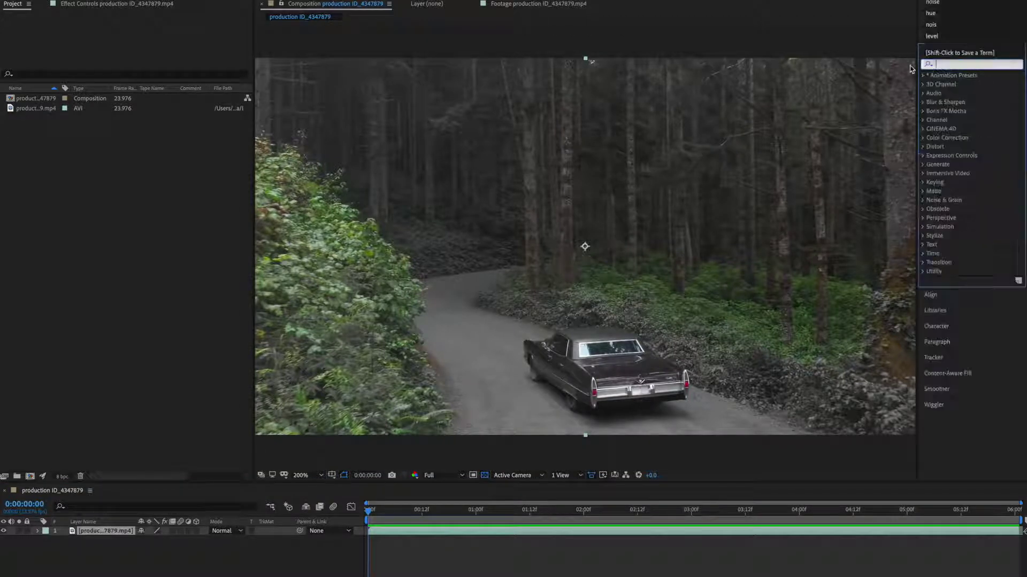
{"action": "type", "text": "hue"}
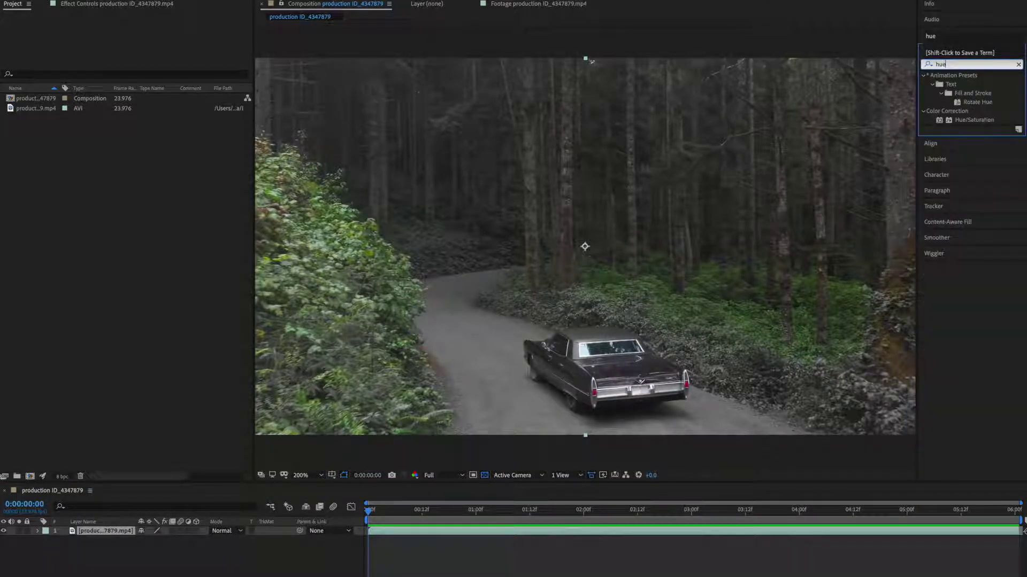
{"action": "left_click_drag", "start_coordinate": [974, 127], "coordinate": [452, 170]}
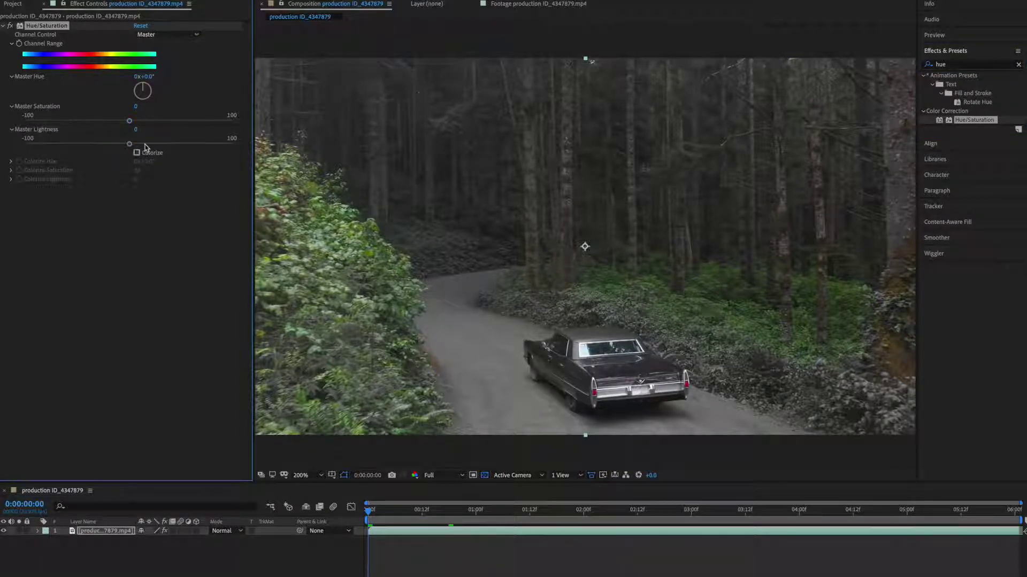
Step: Drop Master Saturation to -100 for black-and-white, then search the effects for 'noise'
{"action": "left_click_drag", "start_coordinate": [129, 120], "coordinate": [14, 127]}
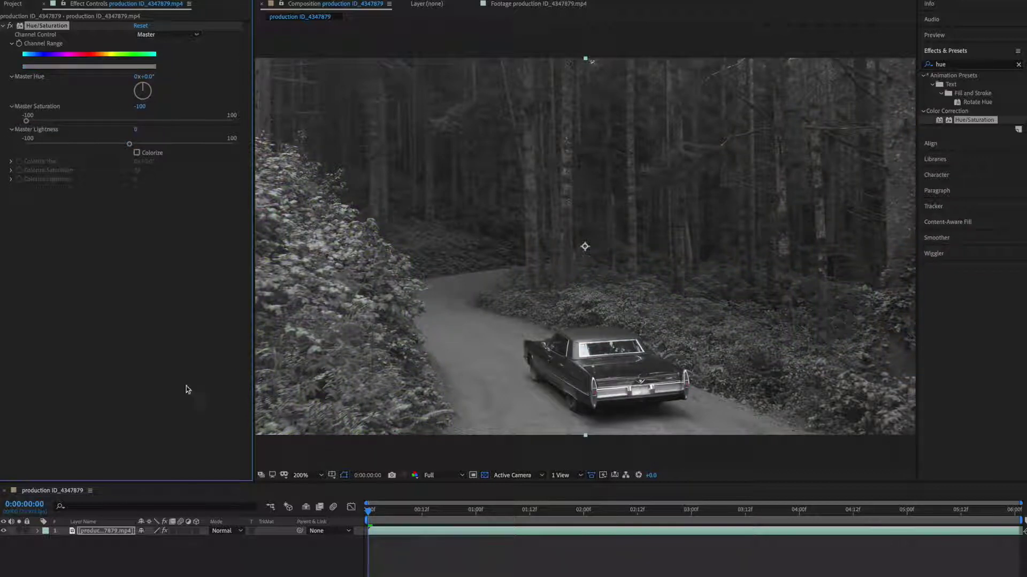
{"action": "left_click", "coordinate": [464, 568]}
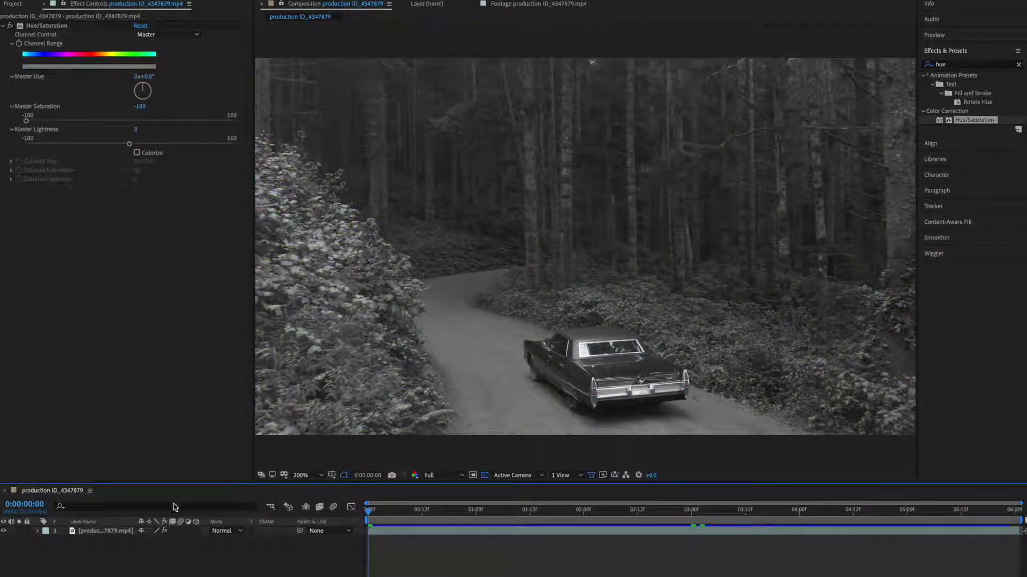
{"action": "left_click", "coordinate": [113, 531]}
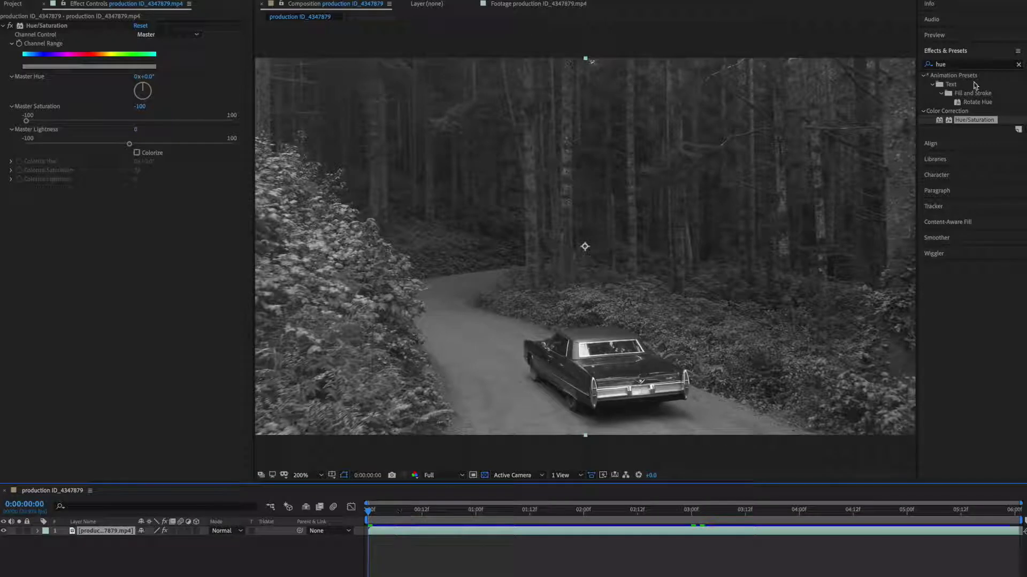
{"action": "left_click", "coordinate": [934, 67]}
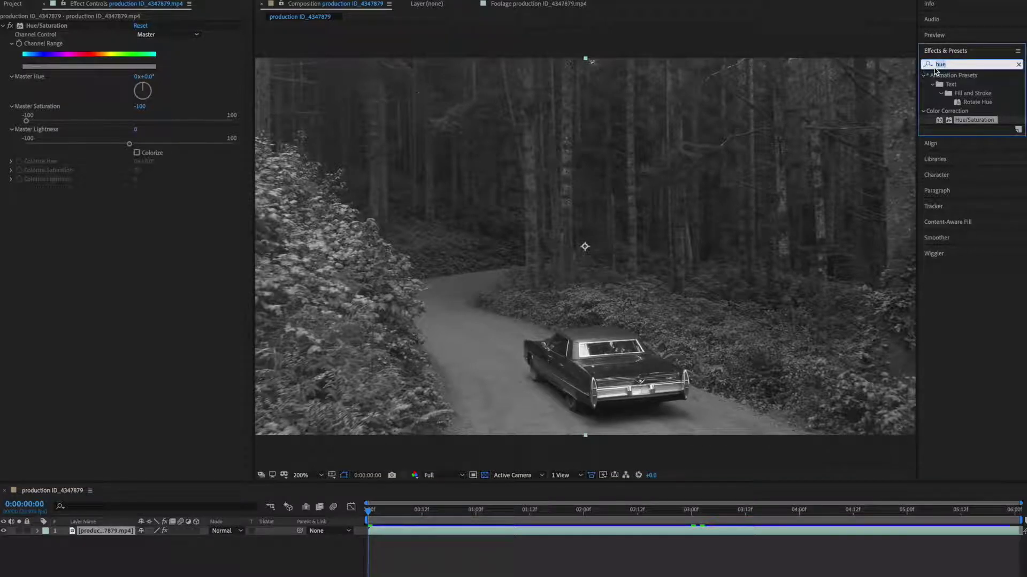
{"action": "type", "text": "noise"}
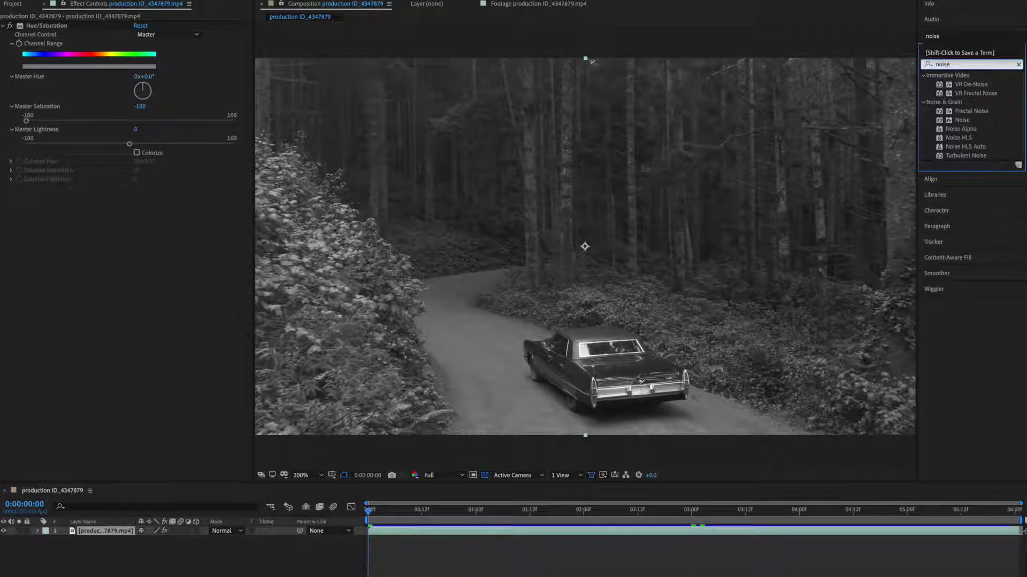
Step: Apply Noise to the clip with Use Color Noise off and Amount of Noise 8.0%
{"action": "left_click_drag", "start_coordinate": [962, 120], "coordinate": [607, 166]}
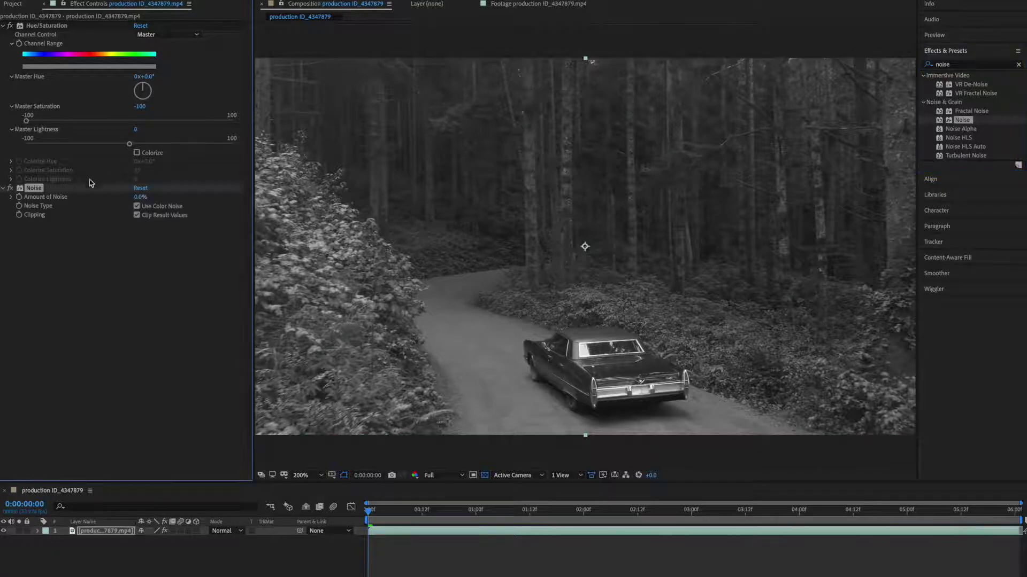
{"action": "left_click", "coordinate": [137, 206]}
{"action": "left_click_drag", "start_coordinate": [140, 197], "coordinate": [140, 200]}
{"action": "left_click", "coordinate": [140, 199]}
{"action": "type", "text": "8"}
{"action": "key", "text": "Return"}
Step: Preview the grainy clip, then reselect the footage layer
{"action": "left_click", "coordinate": [518, 566]}
{"action": "key", "text": "space"}
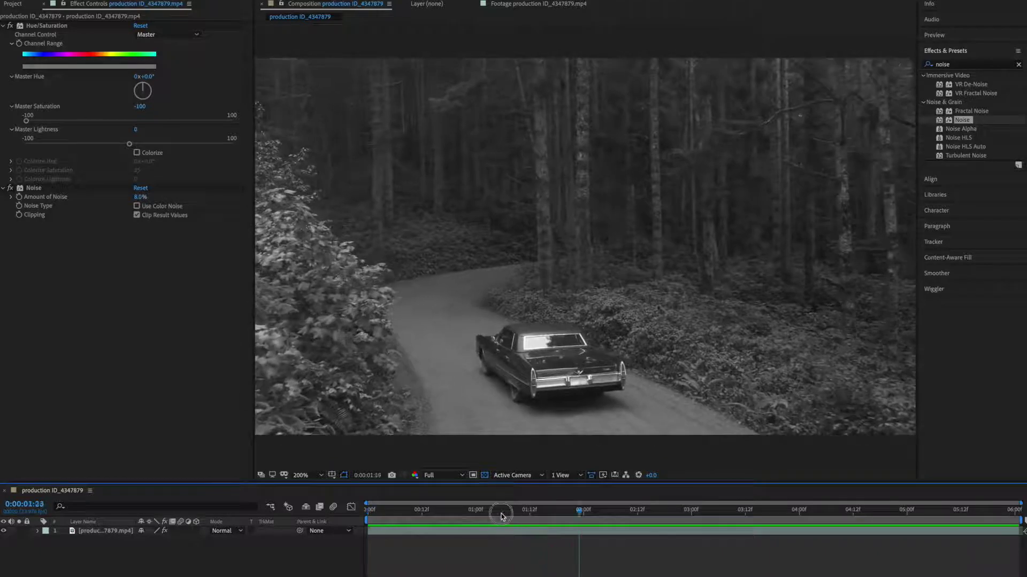
{"action": "key", "text": "space"}
{"action": "left_click", "coordinate": [115, 532]}
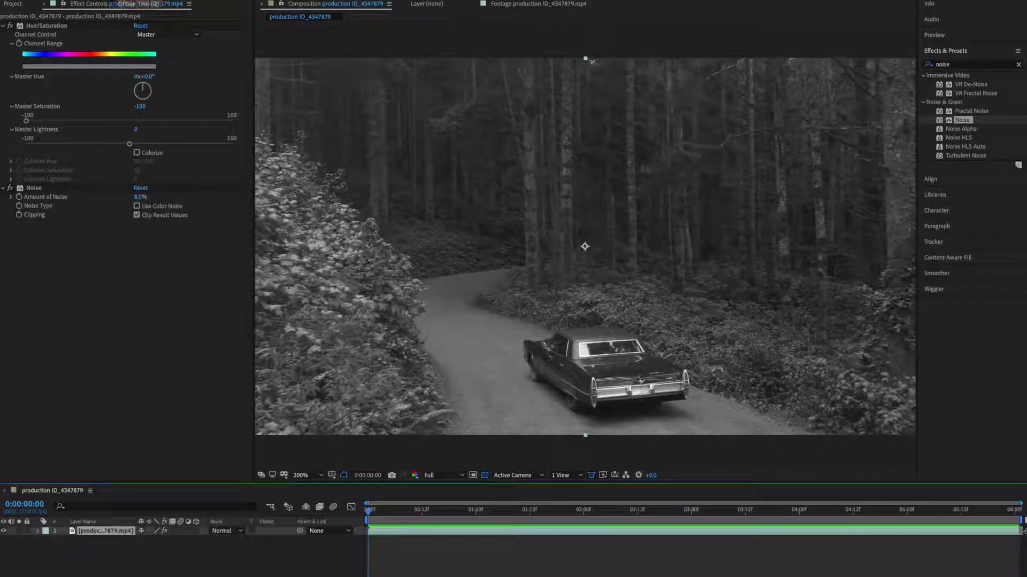
Step: Add a layer-fitted elliptical mask and feather it to about 499 pixels for a vignette
{"action": "left_click", "coordinate": [110, 3]}
{"action": "double_click", "coordinate": [109, 3]}
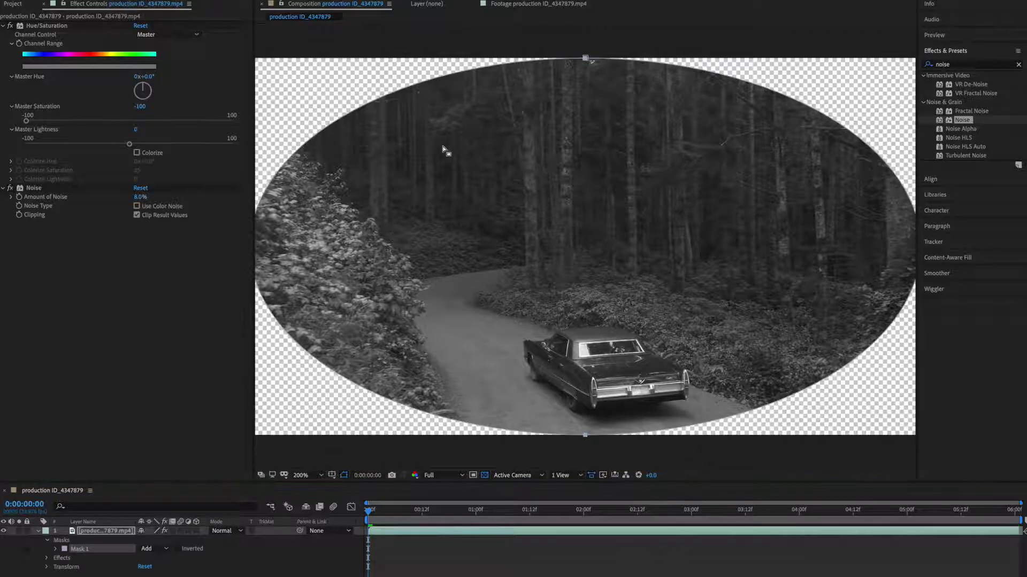
{"action": "left_click", "coordinate": [485, 475]}
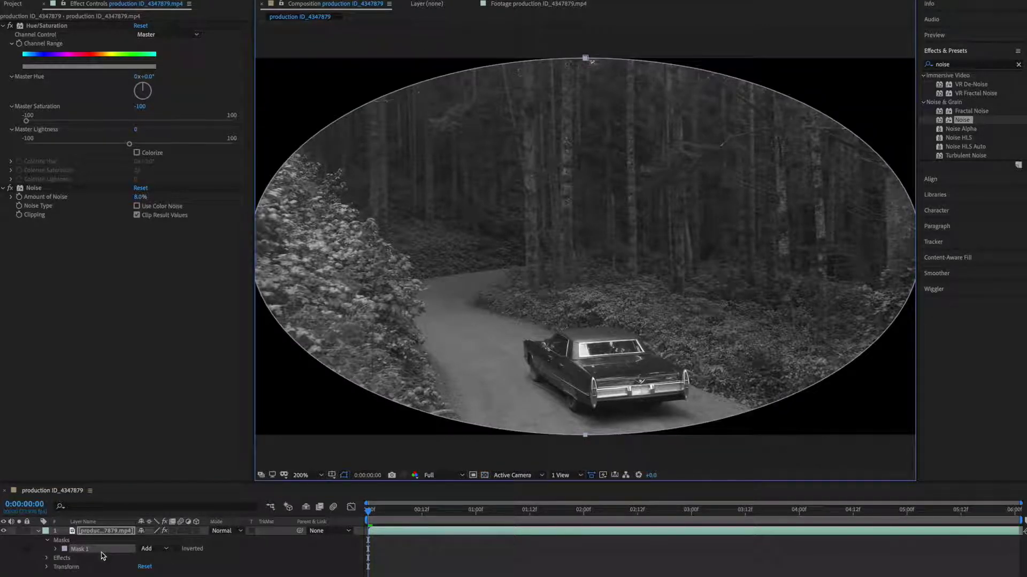
{"action": "key", "text": "f"}
{"action": "left_click_drag", "start_coordinate": [158, 549], "coordinate": [315, 566]}
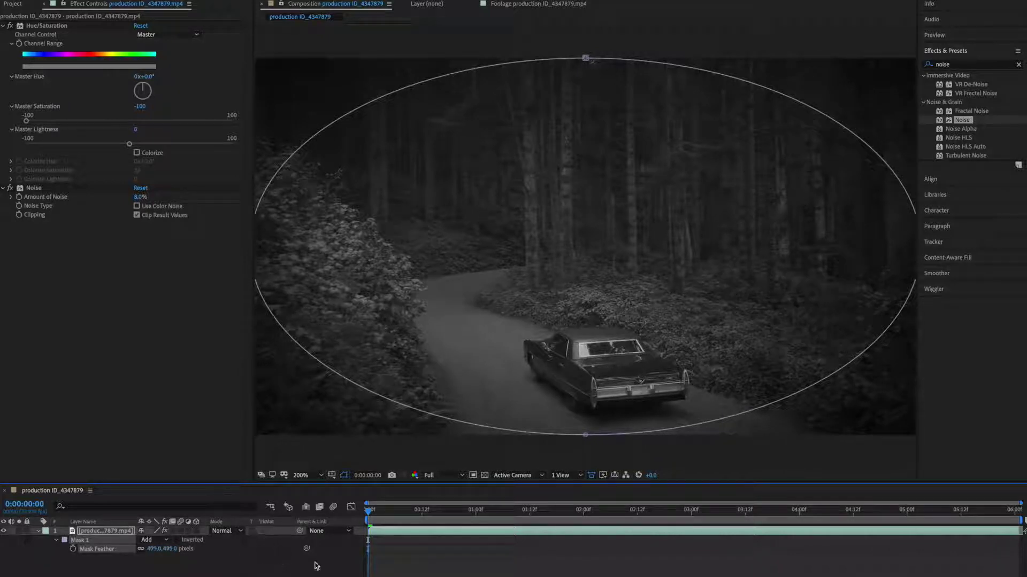
Step: Preview the vignetted clip, then start a new solid layer with Ctrl+Y
{"action": "left_click", "coordinate": [368, 570]}
{"action": "key", "text": "space"}
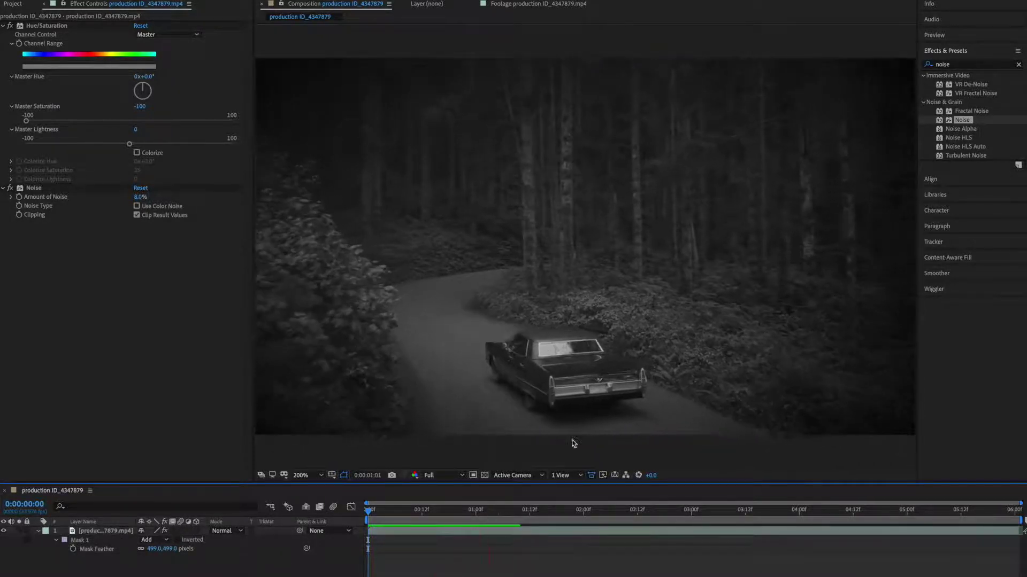
{"action": "key", "text": "space"}
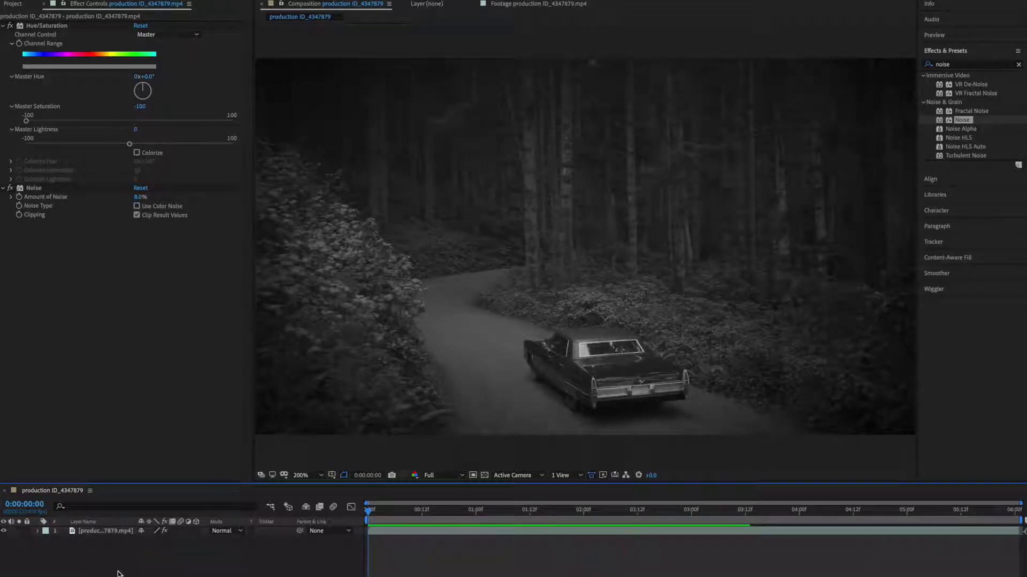
{"action": "key", "text": "super+y"}
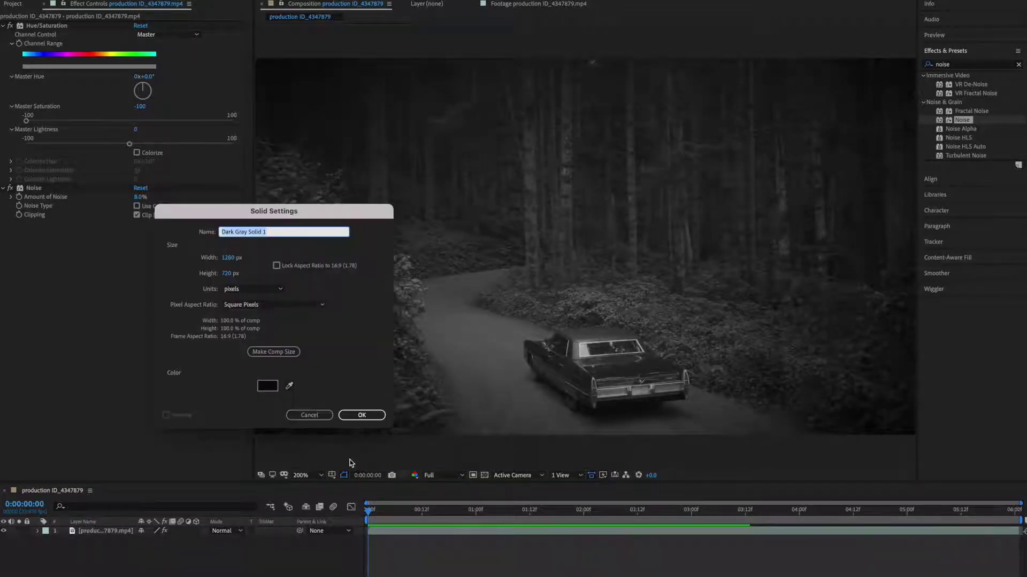
Step: Create a comp-size dark gray solid with Fractal Noise at Contrast 153 and Brightness -99
{"action": "left_click", "coordinate": [288, 351]}
{"action": "left_click", "coordinate": [362, 415]}
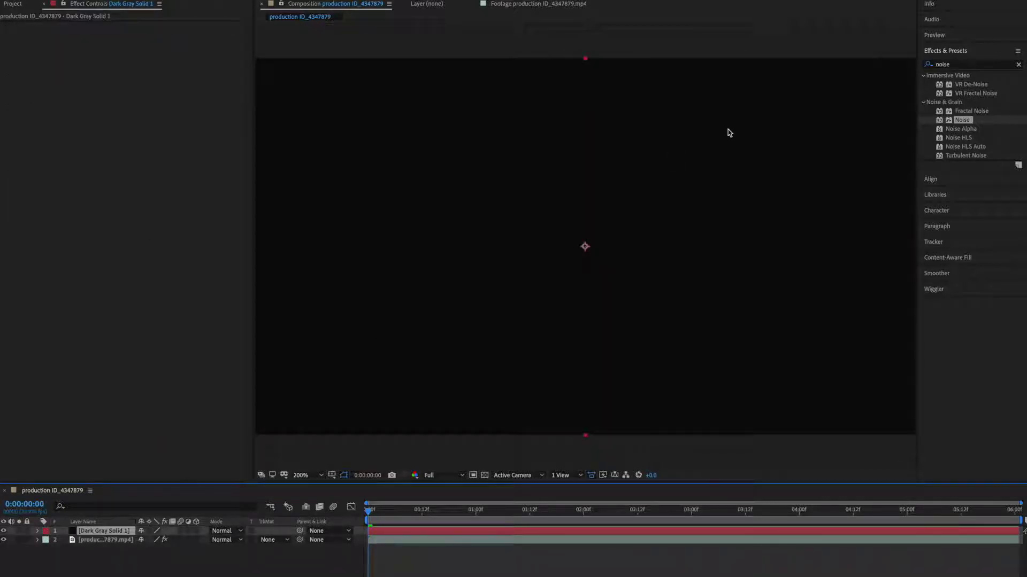
{"action": "left_click", "coordinate": [957, 64]}
{"action": "type", "text": "f"}
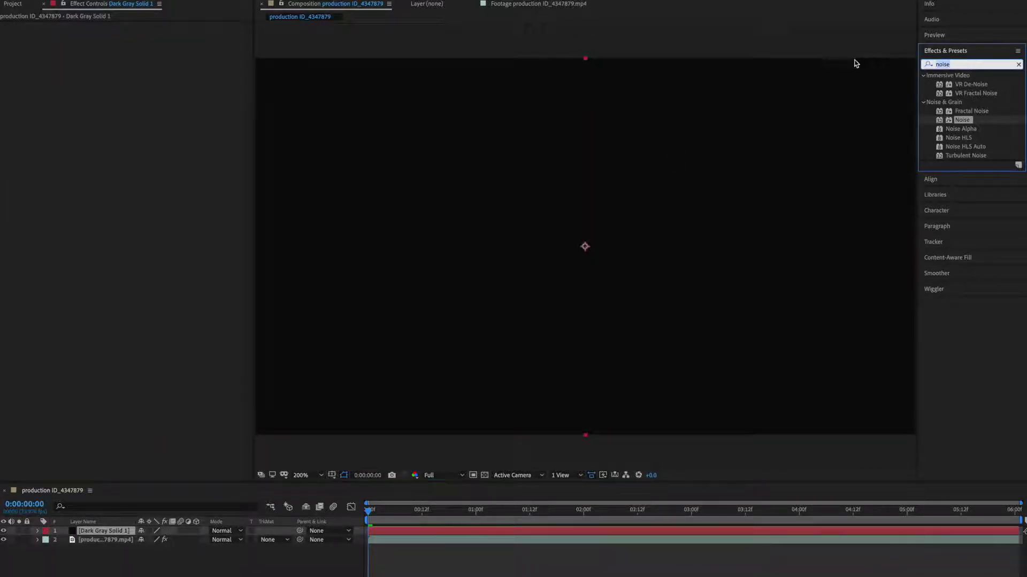
{"action": "type", "text": "racta"}
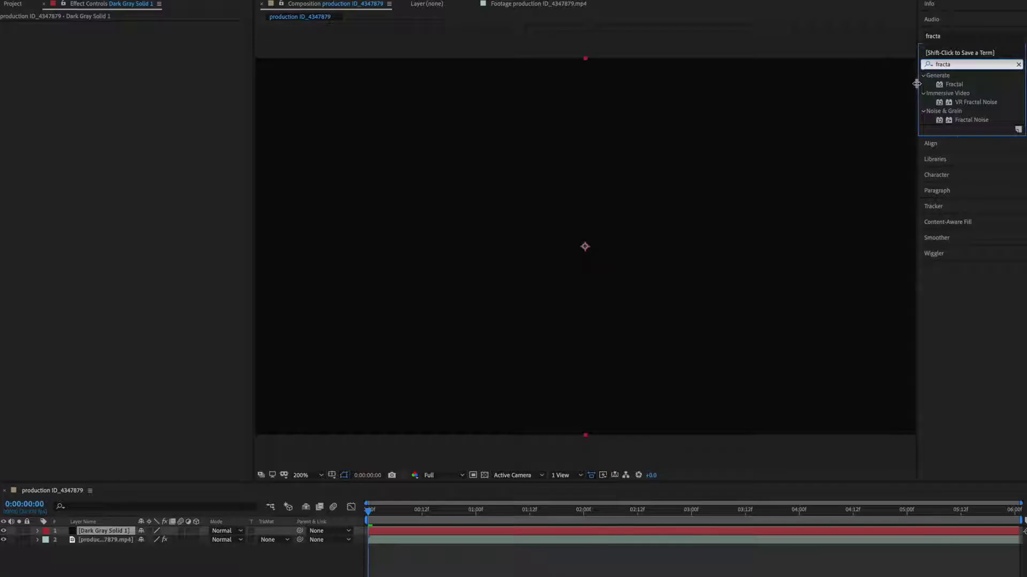
{"action": "left_click_drag", "start_coordinate": [971, 120], "coordinate": [583, 171]}
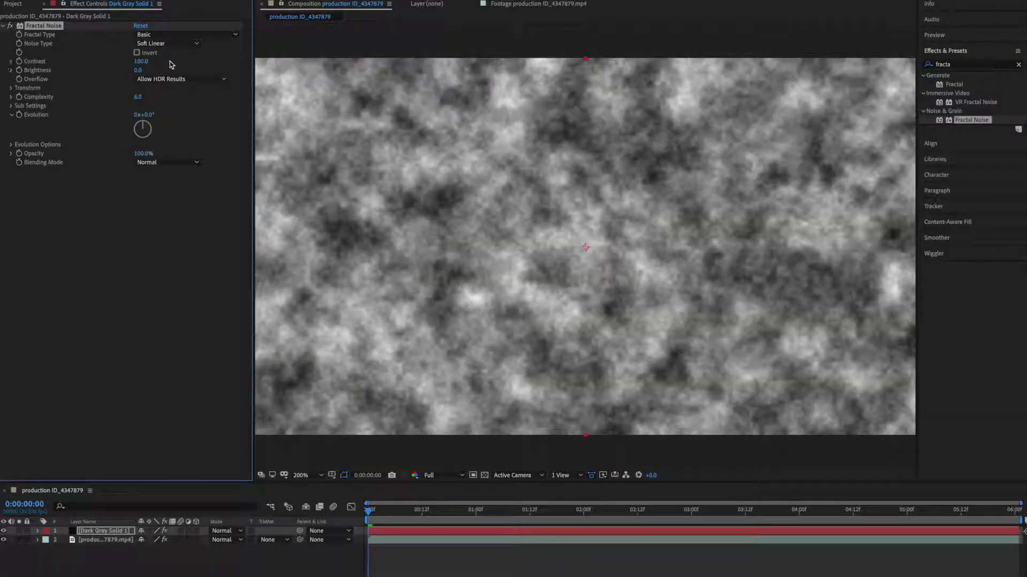
{"action": "mouse_move", "coordinate": [140, 71]}
{"action": "left_mouse_down"}
{"action": "mouse_move", "coordinate": [184, 69]}
{"action": "mouse_move", "coordinate": [98, 69]}
{"action": "mouse_move", "coordinate": [162, 64]}
{"action": "mouse_move", "coordinate": [131, 70]}
{"action": "mouse_move", "coordinate": [156, 62]}
{"action": "mouse_move", "coordinate": [147, 71]}
{"action": "mouse_move", "coordinate": [130, 61]}
{"action": "left_mouse_up"}
Step: Set a starting Evolution keyframe at 0:00, then jump to the 6-second end
{"action": "left_click_drag", "start_coordinate": [416, 521], "coordinate": [332, 513]}
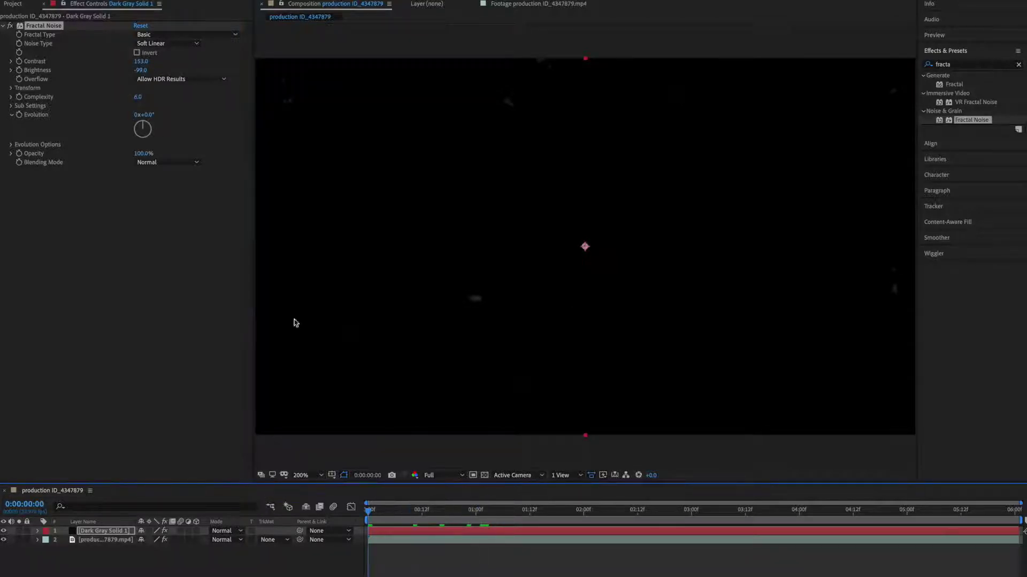
{"action": "left_click", "coordinate": [19, 114]}
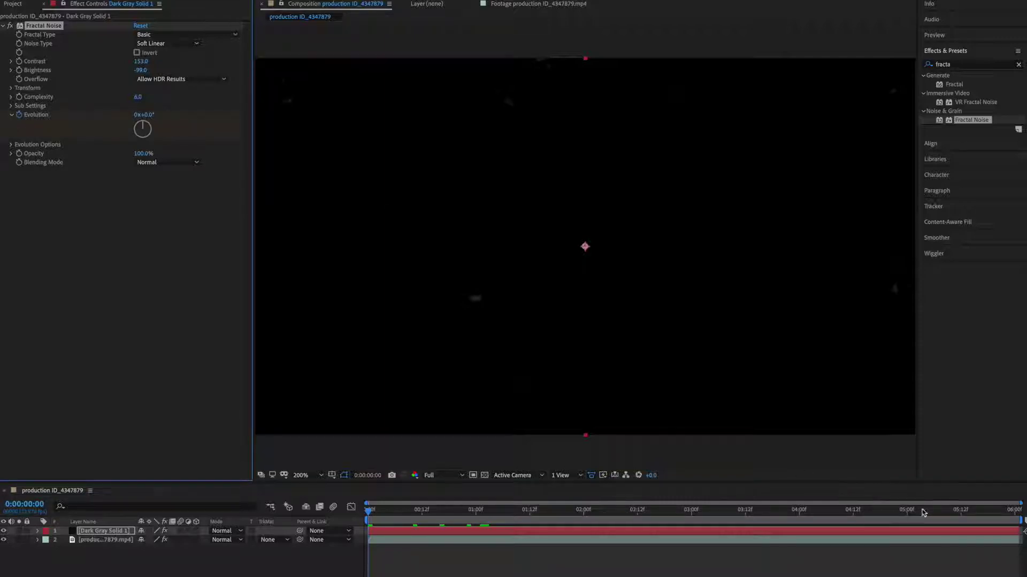
{"action": "left_click", "coordinate": [1014, 510]}
{"action": "left_click", "coordinate": [124, 179]}
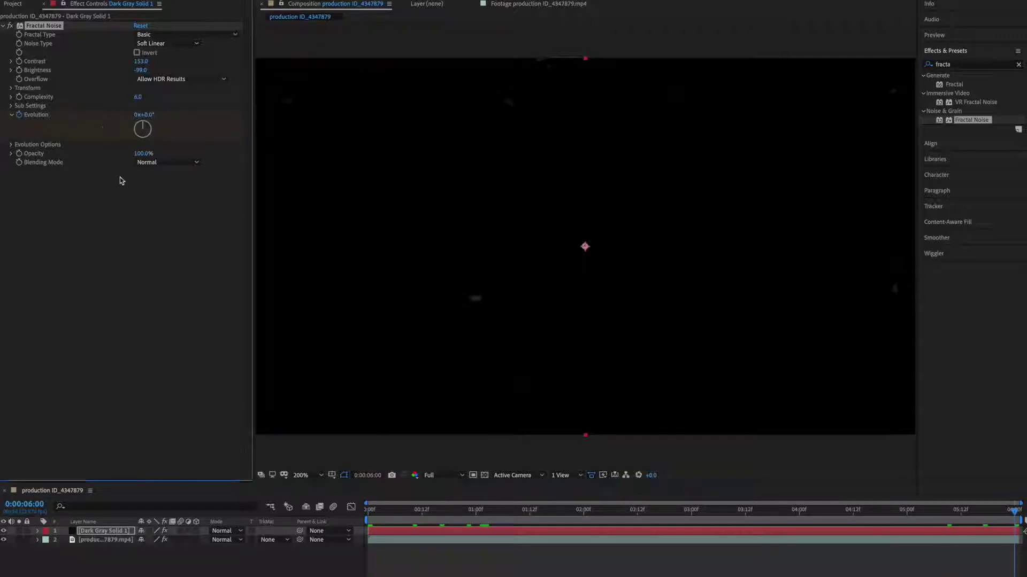
{"action": "key", "text": "Return"}
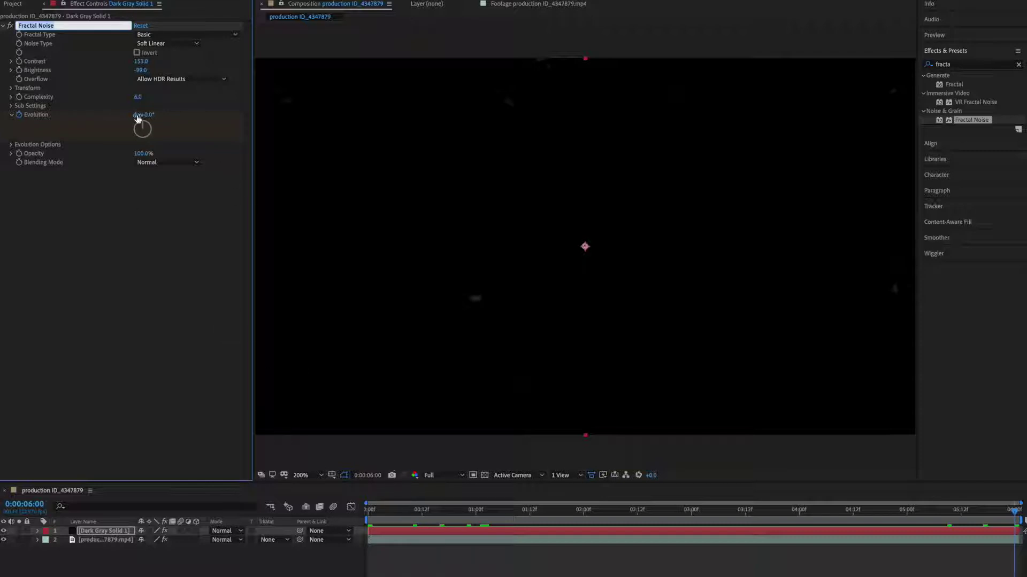
Step: Set Evolution to 20 revolutions at 6 seconds and preview the flickering specks
{"action": "left_click", "coordinate": [137, 116]}
{"action": "type", "text": "20"}
{"action": "key", "text": "Return"}
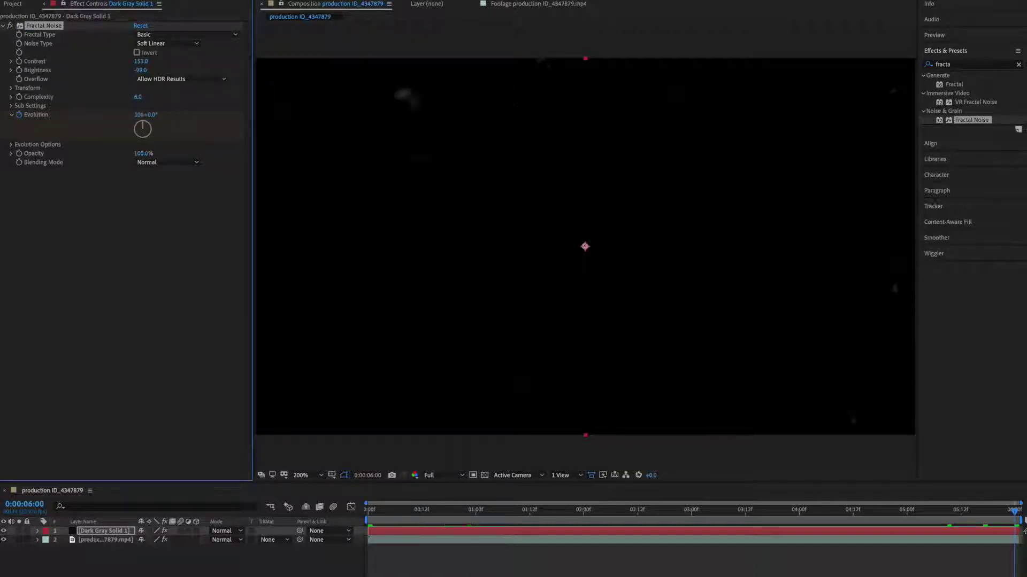
{"action": "key", "text": "space"}
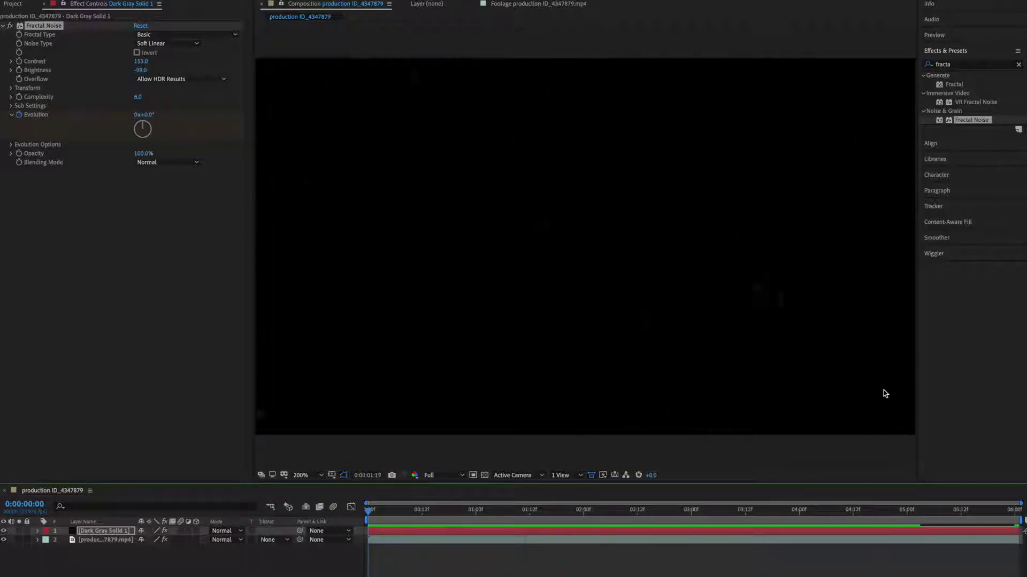
{"action": "key", "text": "space"}
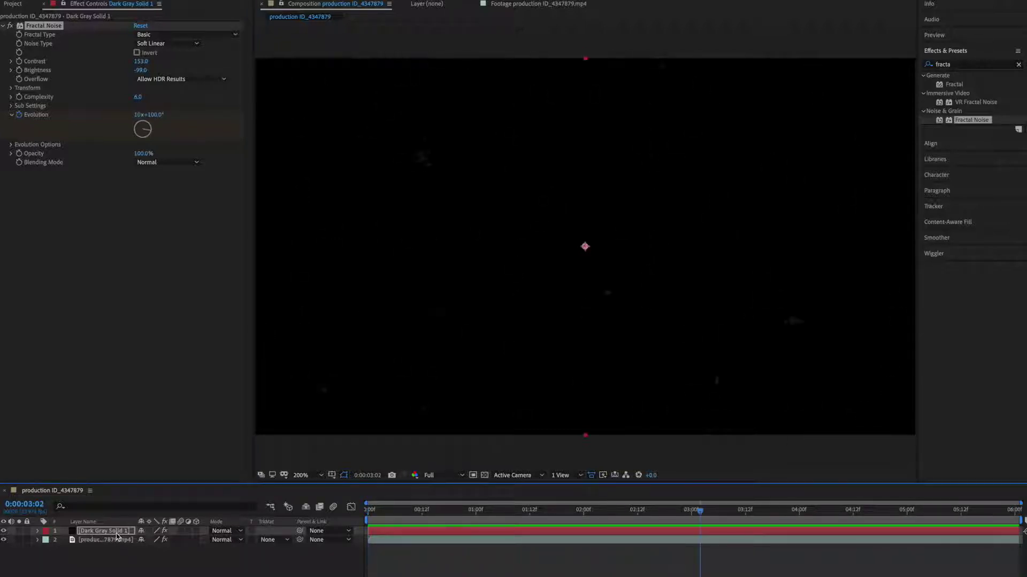
{"action": "left_click", "coordinate": [117, 532]}
Step: Rename the Fractal Noise solid layer to 'dust'
{"action": "double_click", "coordinate": [117, 533]}
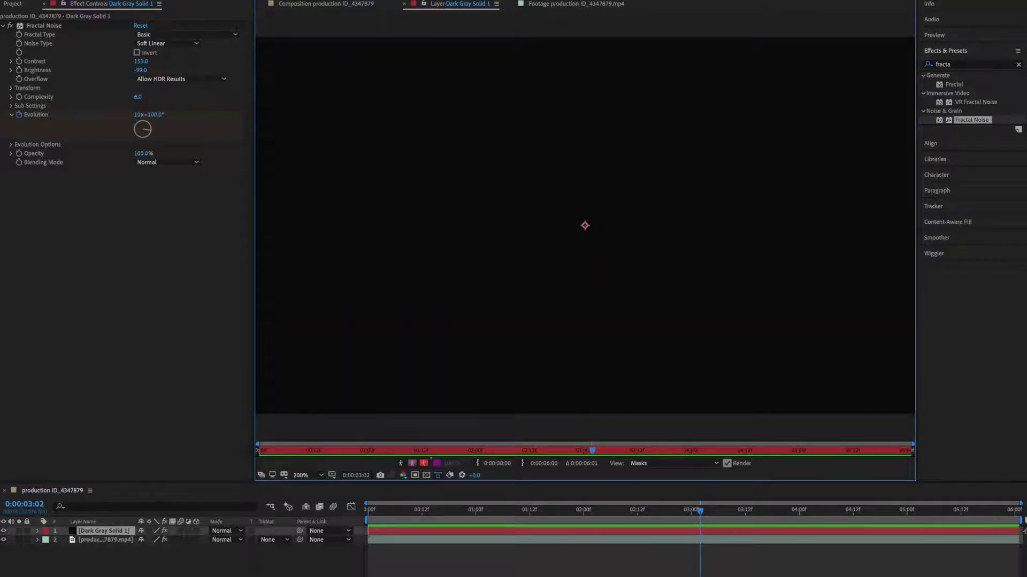
{"action": "left_click", "coordinate": [350, 4]}
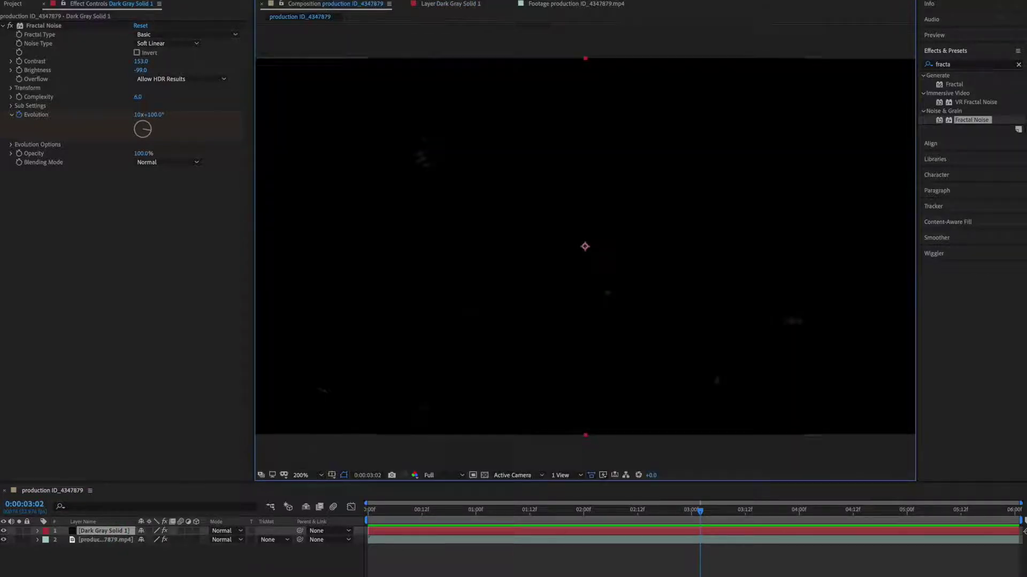
{"action": "right_click", "coordinate": [123, 538]}
{"action": "key", "text": "Escape"}
{"action": "key", "text": "Return"}
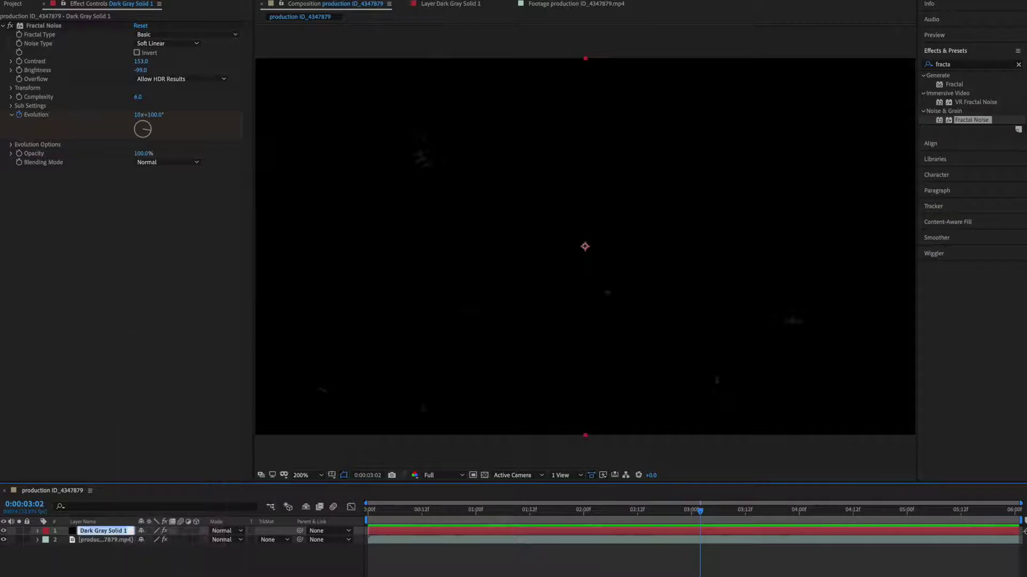
{"action": "type", "text": "dust"}
{"action": "key", "text": "Return"}
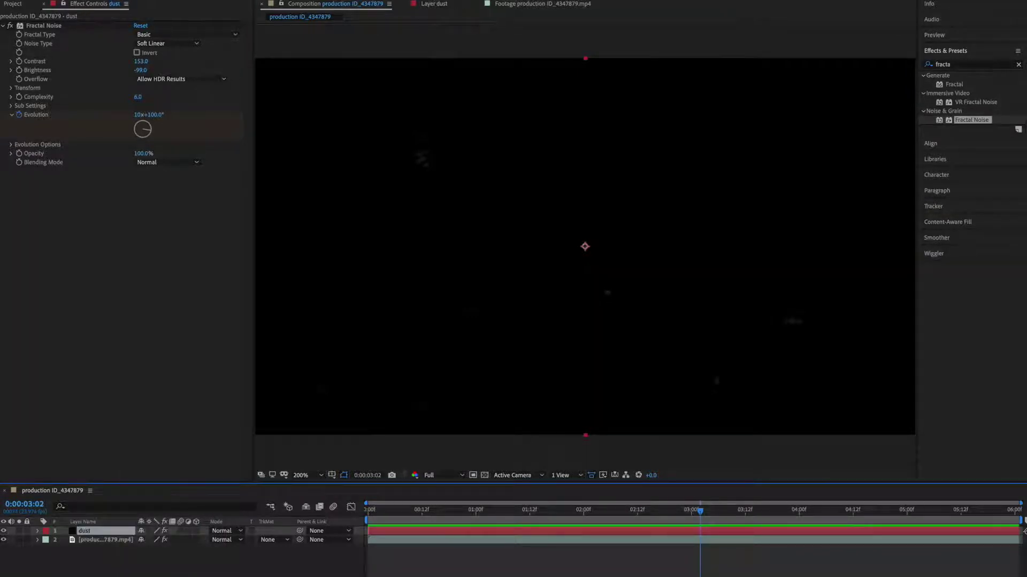
Step: Set the dust layer's blending mode to Screen and preview from the start
{"action": "left_click", "coordinate": [240, 532]}
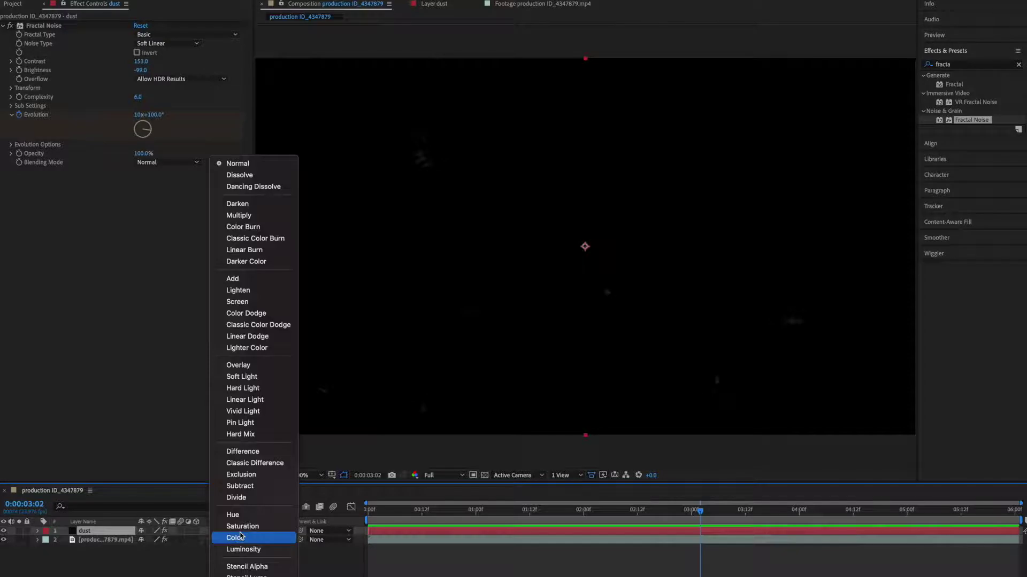
{"action": "left_click", "coordinate": [242, 302]}
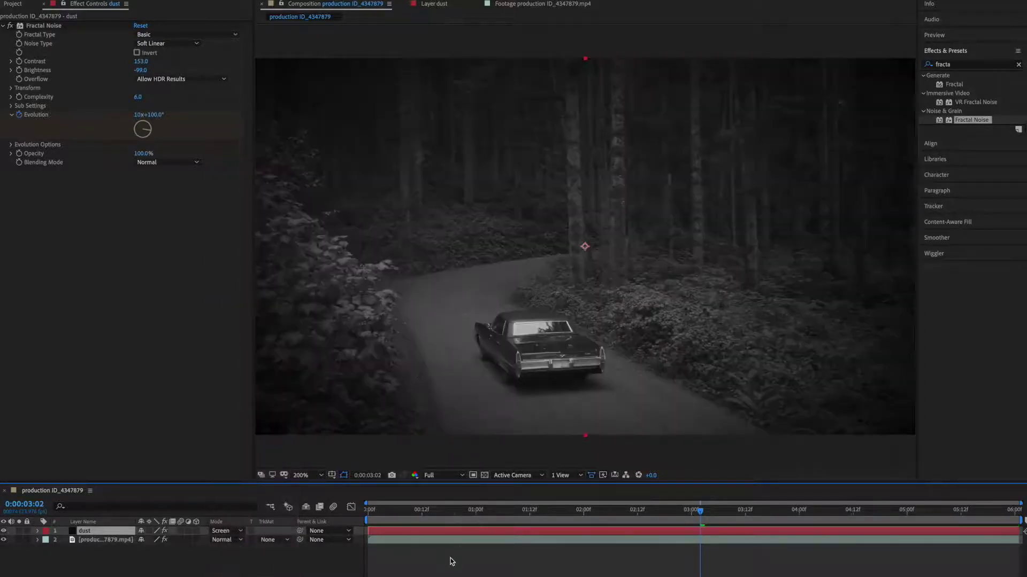
{"action": "left_click", "coordinate": [449, 559]}
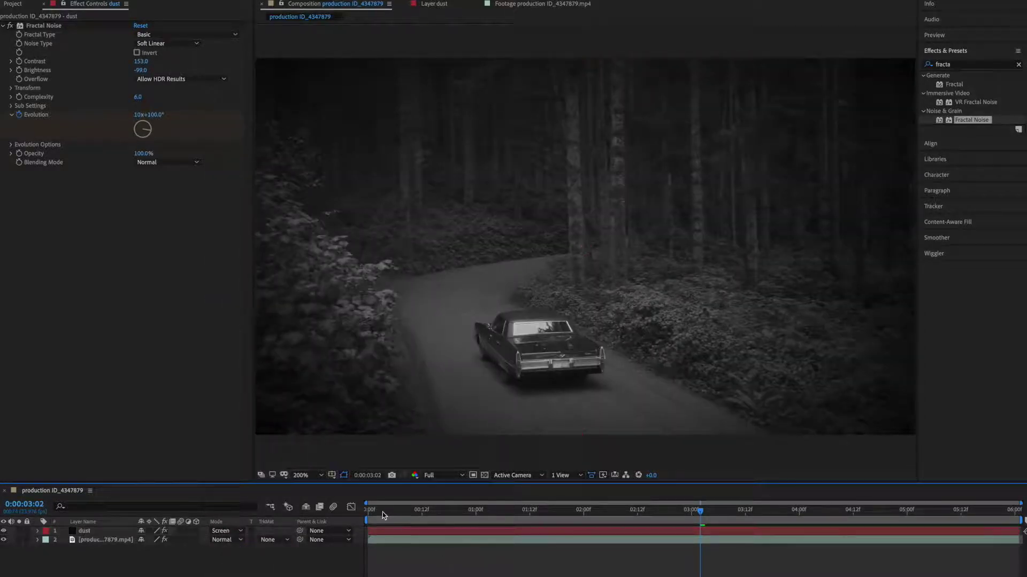
{"action": "key", "text": "Home"}
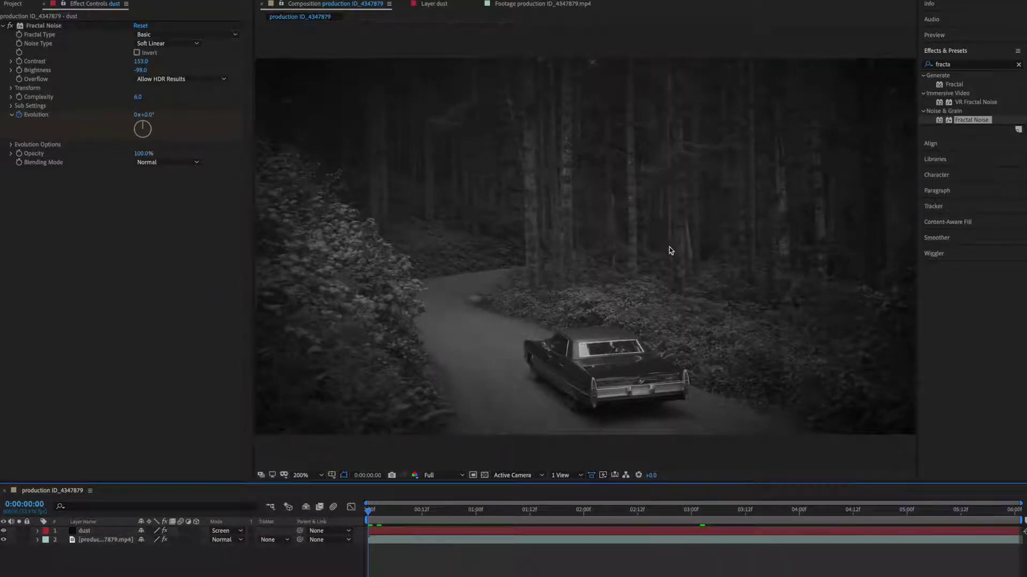
{"action": "key", "text": "space"}
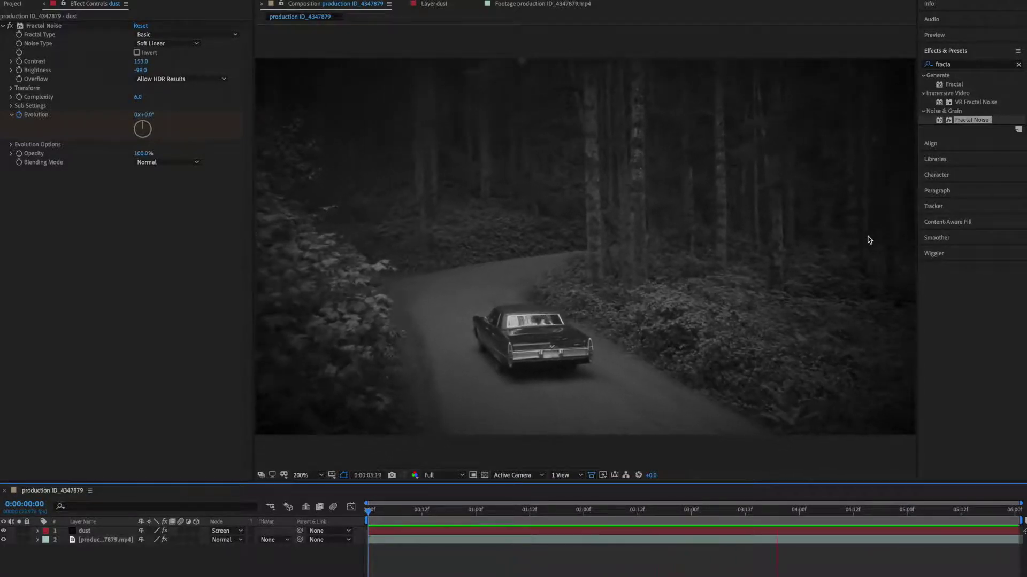
{"action": "left_click", "coordinate": [614, 263]}
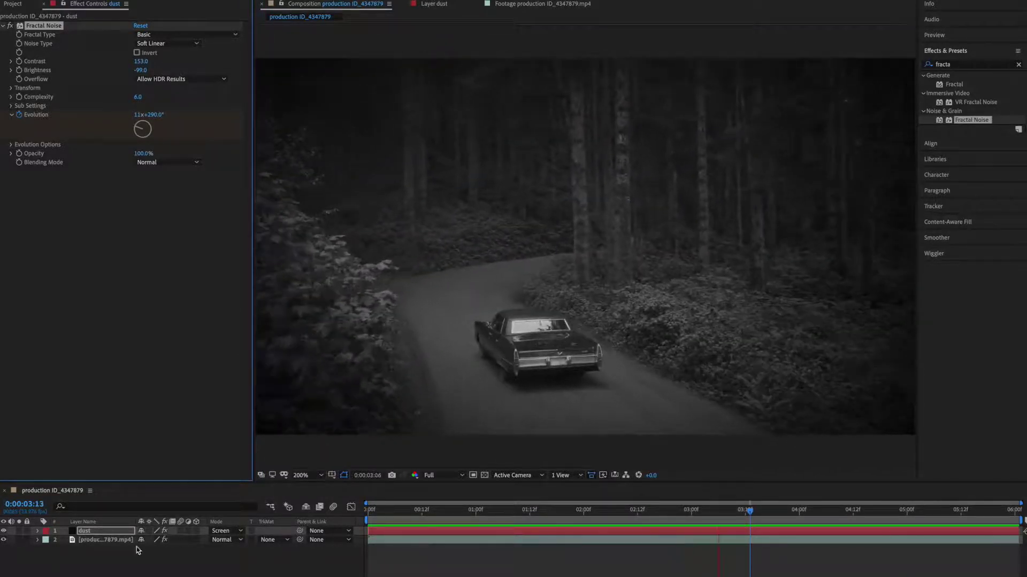
{"action": "key", "text": "space"}
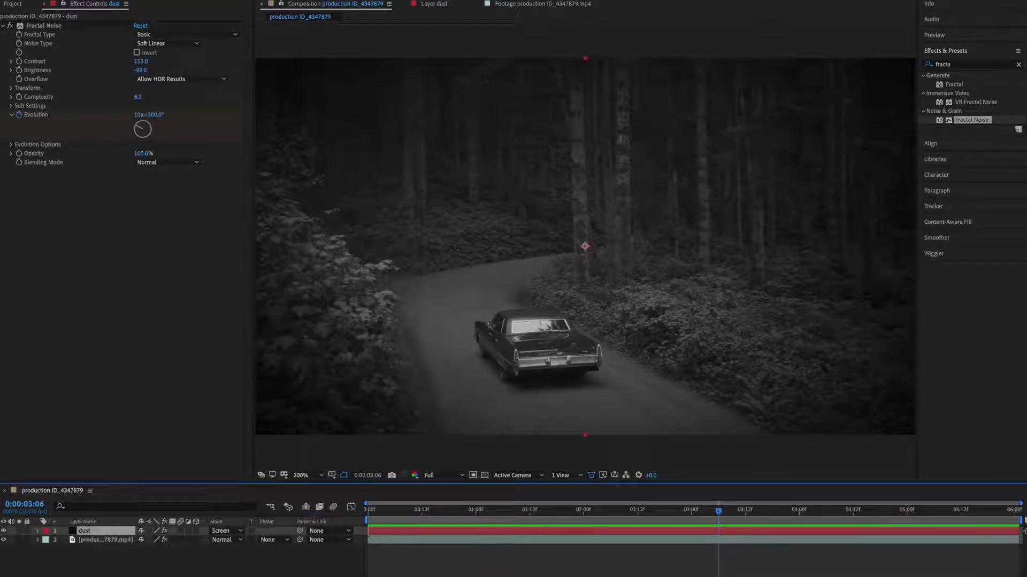
Step: Duplicate the dust layer and rename the copy 'scratches'
{"action": "key", "text": "ctrl+d"}
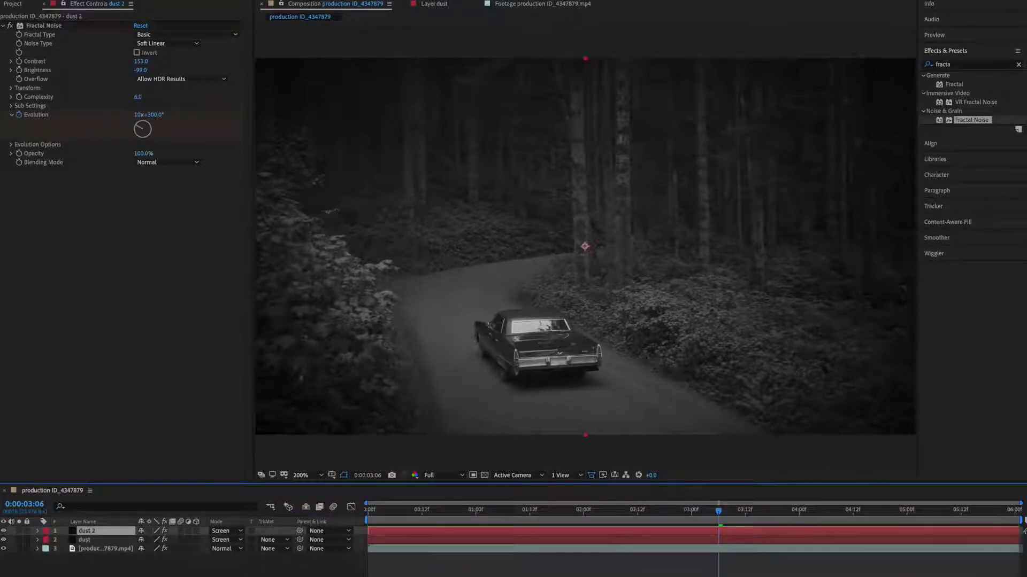
{"action": "right_click", "coordinate": [92, 532]}
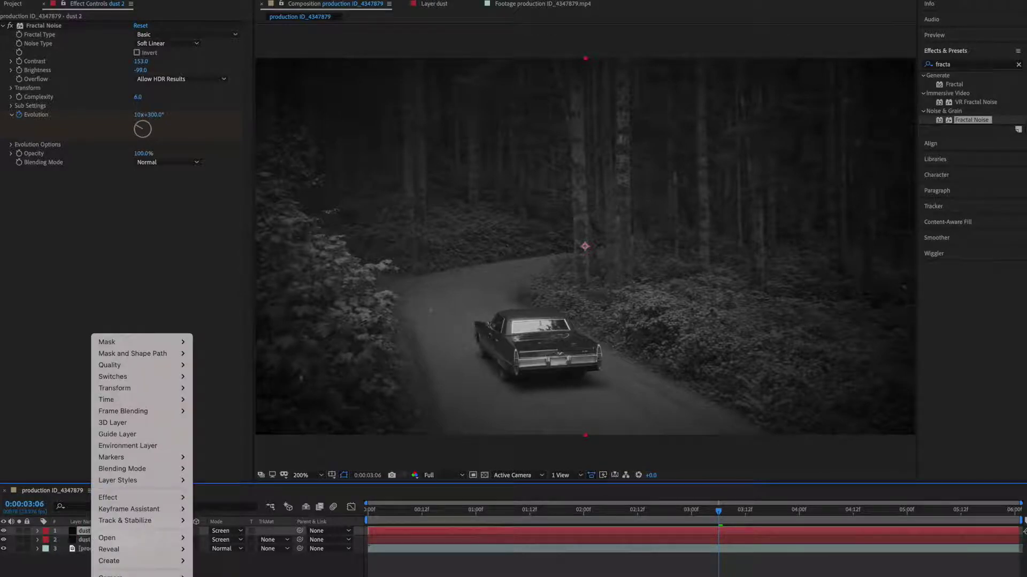
{"action": "key", "text": "Escape"}
{"action": "type", "text": "scra"}
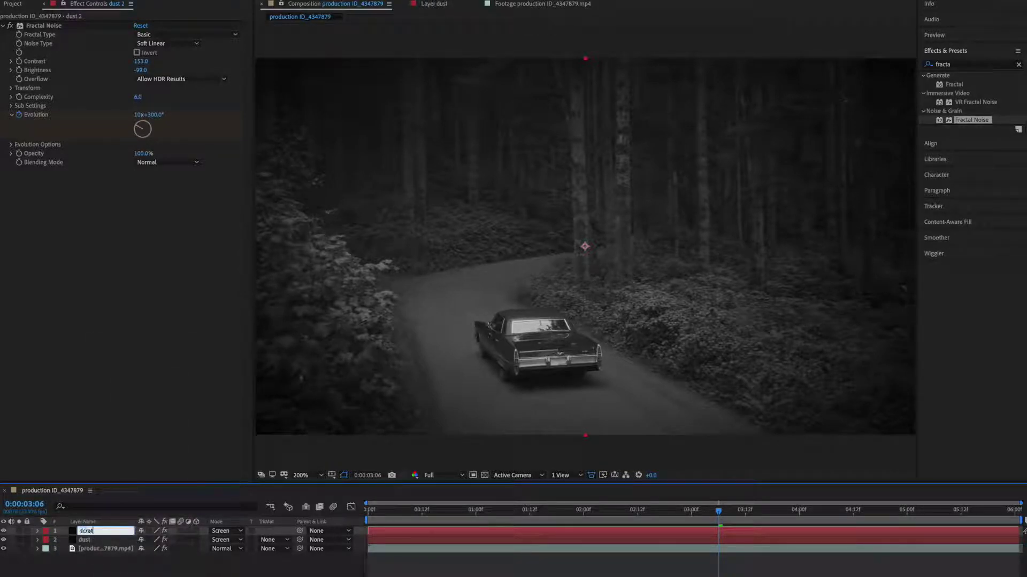
{"action": "type", "text": "tches"}
{"action": "key", "text": "Return"}
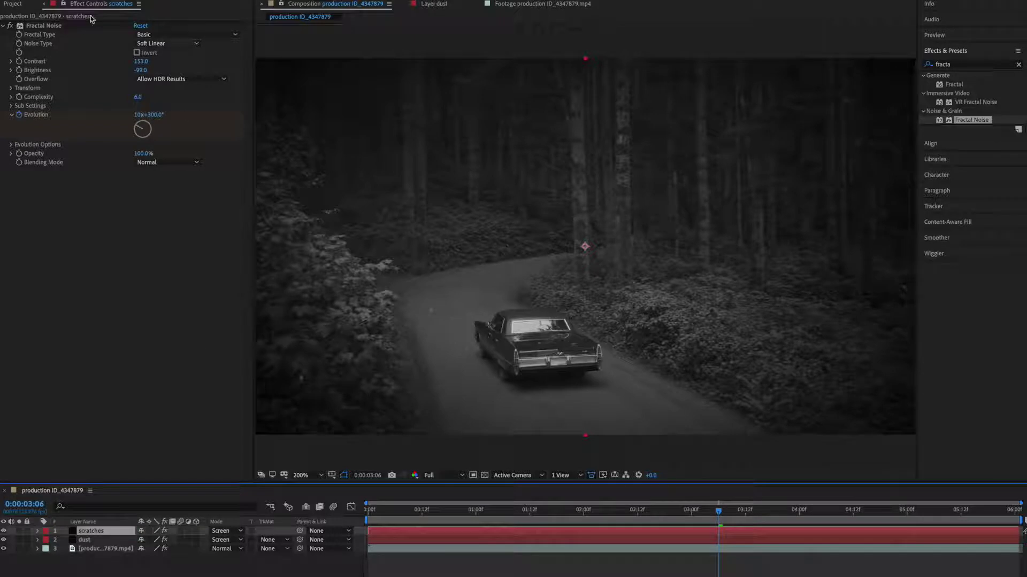
{"action": "left_click", "coordinate": [11, 89]}
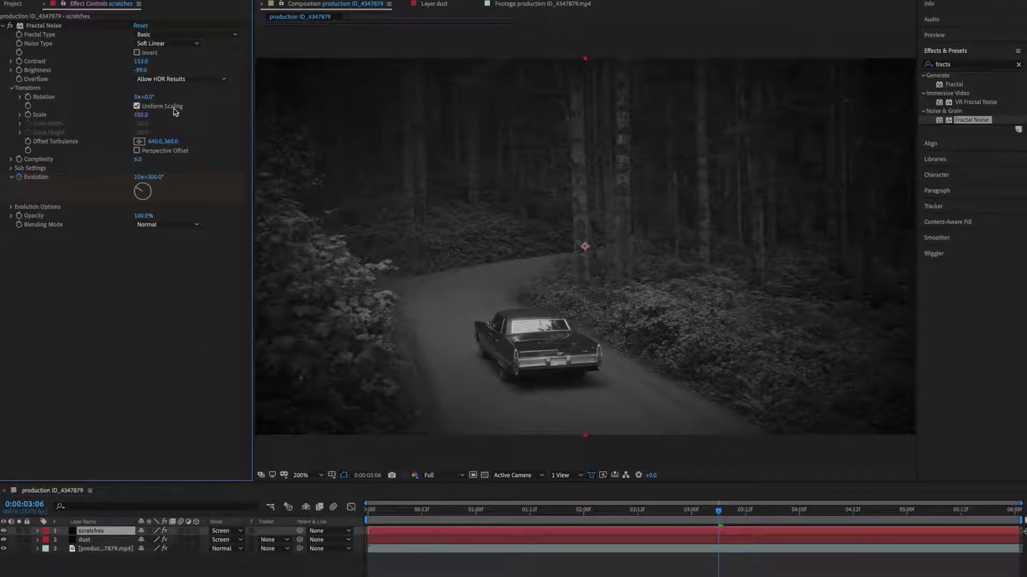
Step: Turn off Uniform Scaling and set Scale Height to 600, checking around the one-second mark
{"action": "left_click", "coordinate": [137, 106]}
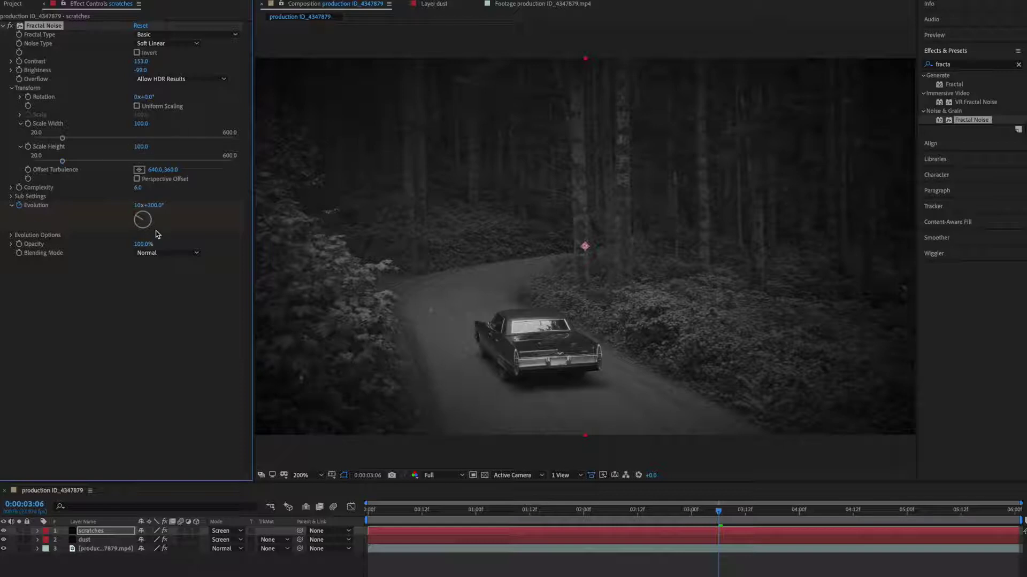
{"action": "left_click", "coordinate": [138, 148]}
{"action": "type", "text": "600"}
{"action": "key", "text": "Return"}
{"action": "left_click_drag", "start_coordinate": [648, 508], "coordinate": [508, 509]}
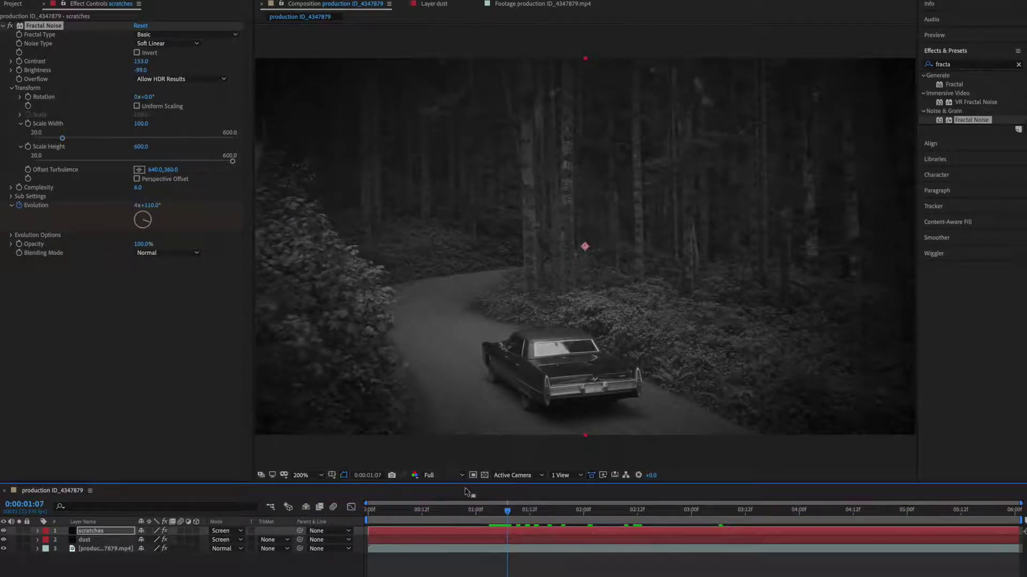
{"action": "left_click_drag", "start_coordinate": [493, 512], "coordinate": [494, 512]}
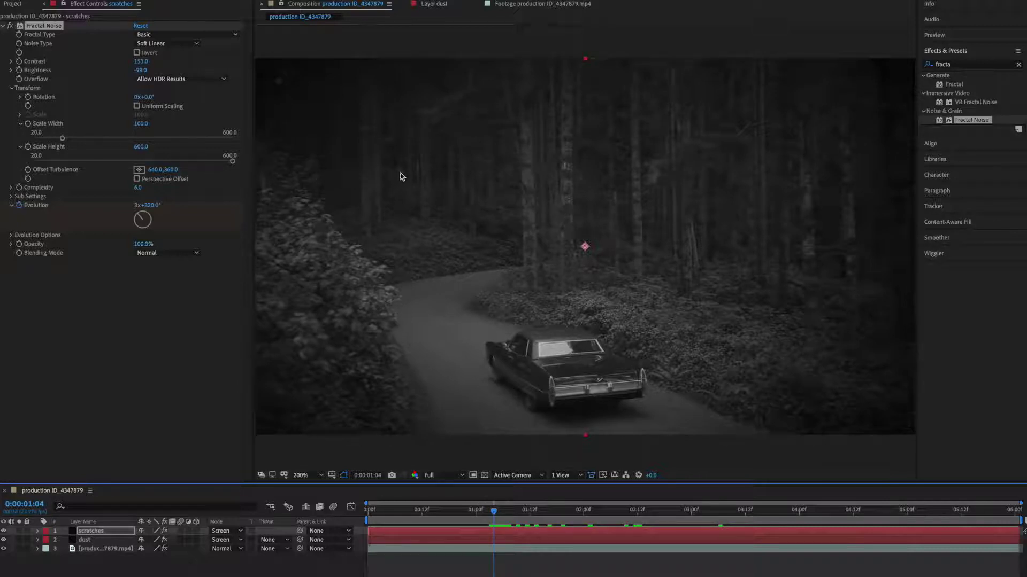
{"action": "left_click_drag", "start_coordinate": [474, 511], "coordinate": [480, 510]}
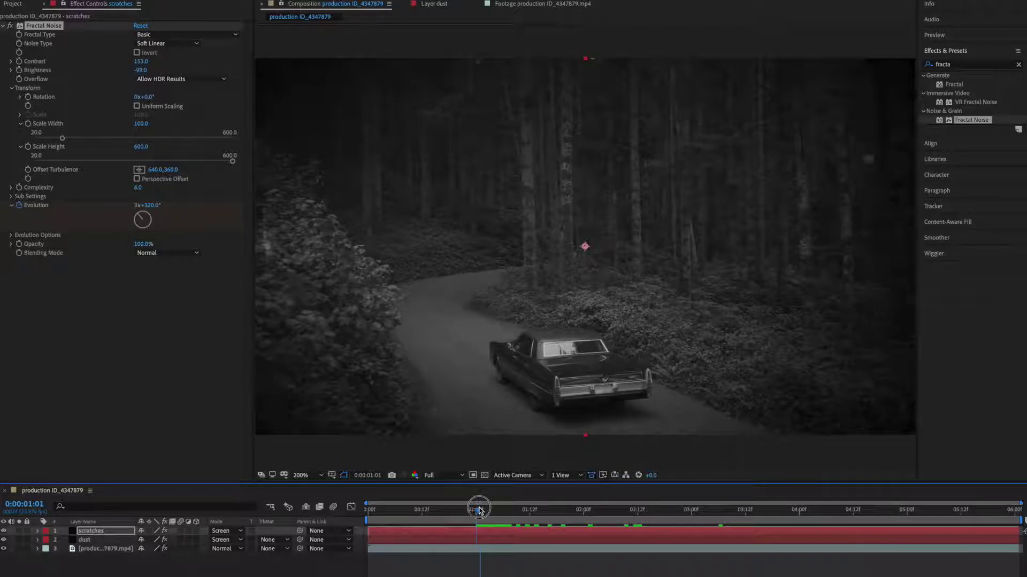
Step: Set Scale Width to 1.0 and preview the vertical streaks
{"action": "left_click", "coordinate": [141, 124]}
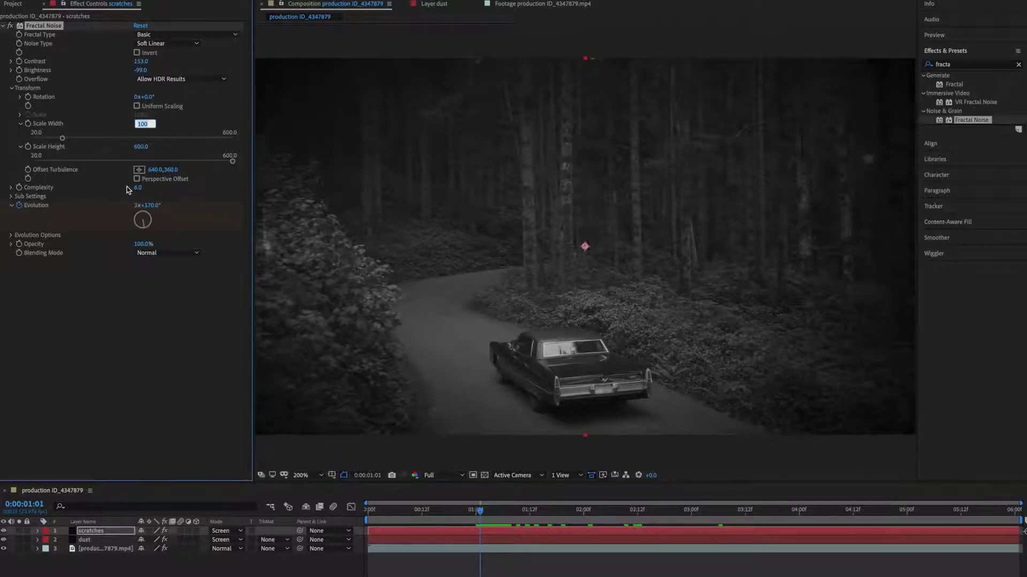
{"action": "type", "text": "1"}
{"action": "key", "text": "Return"}
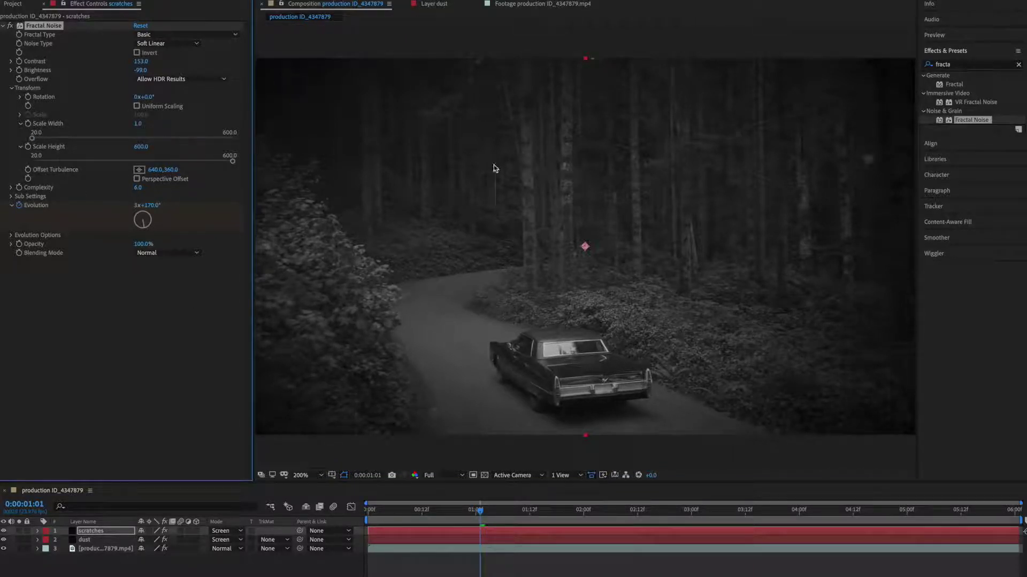
{"action": "left_click", "coordinate": [502, 518]}
{"action": "key", "text": "space"}
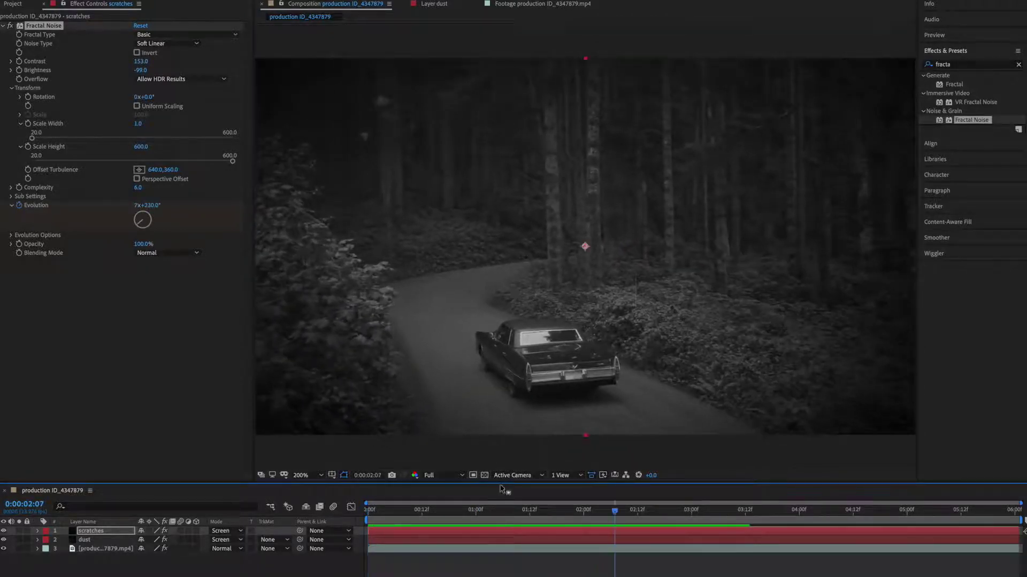
{"action": "left_click_drag", "start_coordinate": [493, 510], "coordinate": [472, 515]}
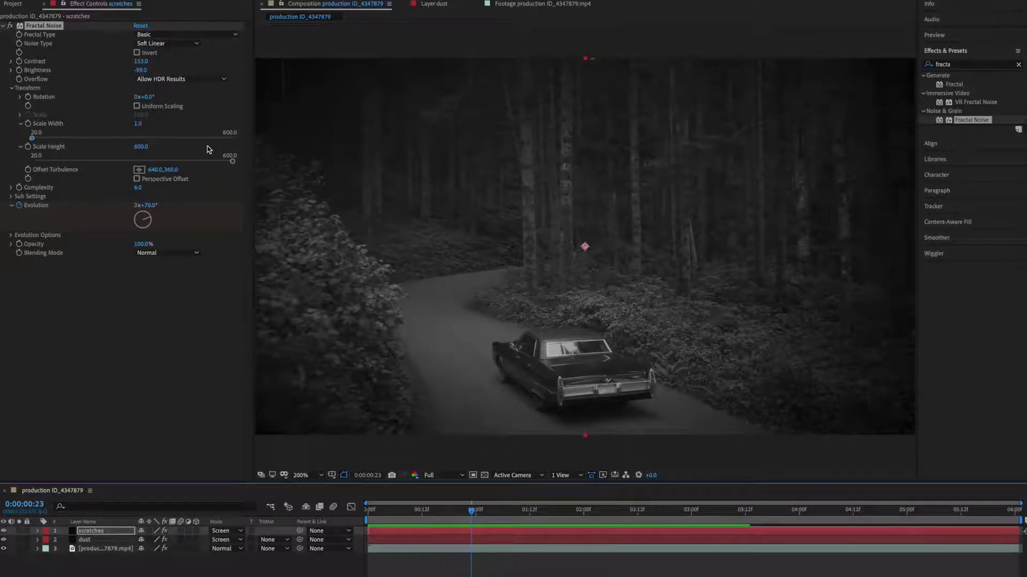
Step: Raise Scale Height to 1200 and preview the scratches effect
{"action": "left_click", "coordinate": [141, 147]}
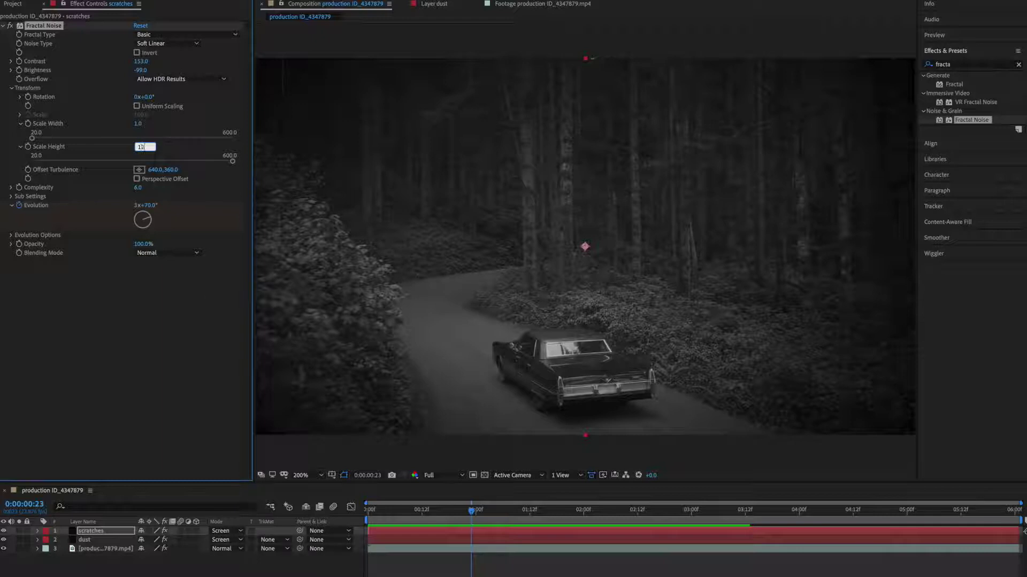
{"action": "key", "text": "Return"}
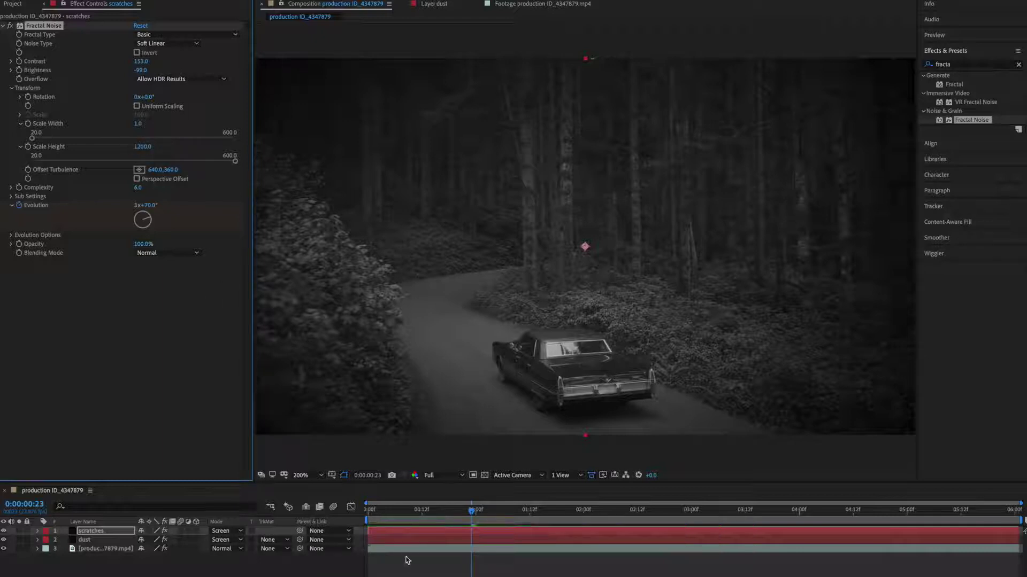
{"action": "key", "text": "space"}
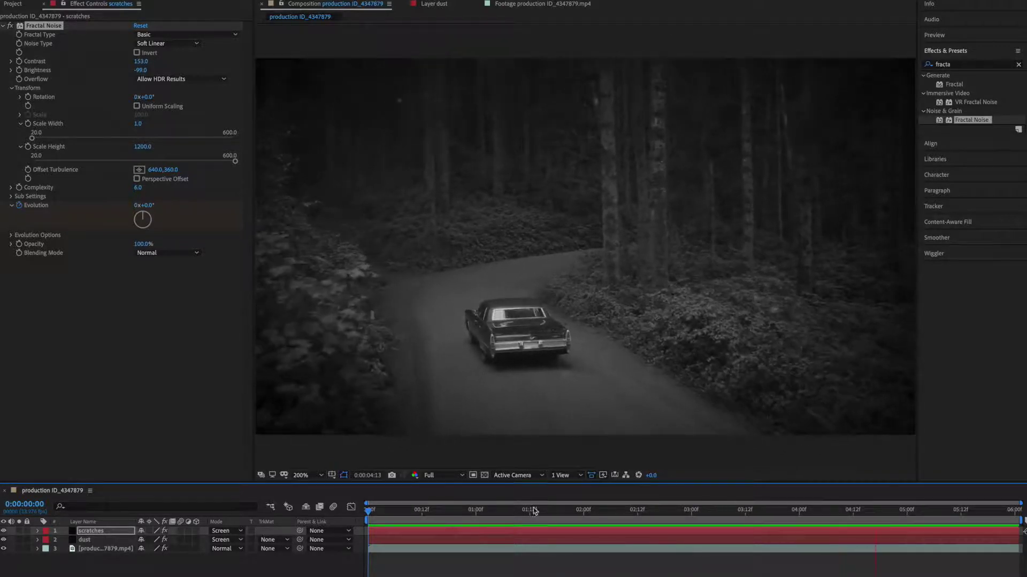
{"action": "key", "text": "space"}
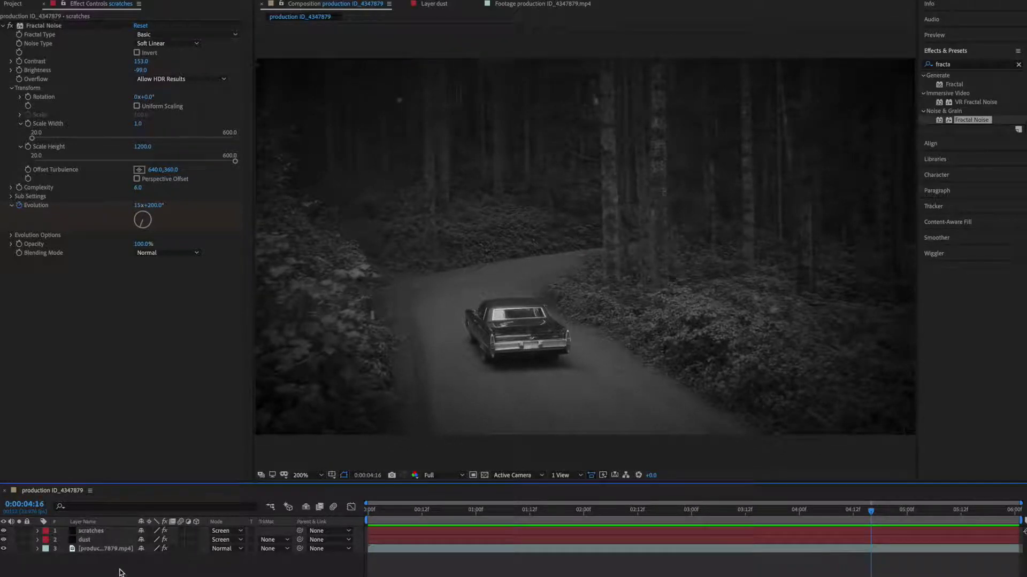
Step: Pre-compose all three layers into Pre-comp 1, moving all attributes into it
{"action": "key", "text": "ctrl+a"}
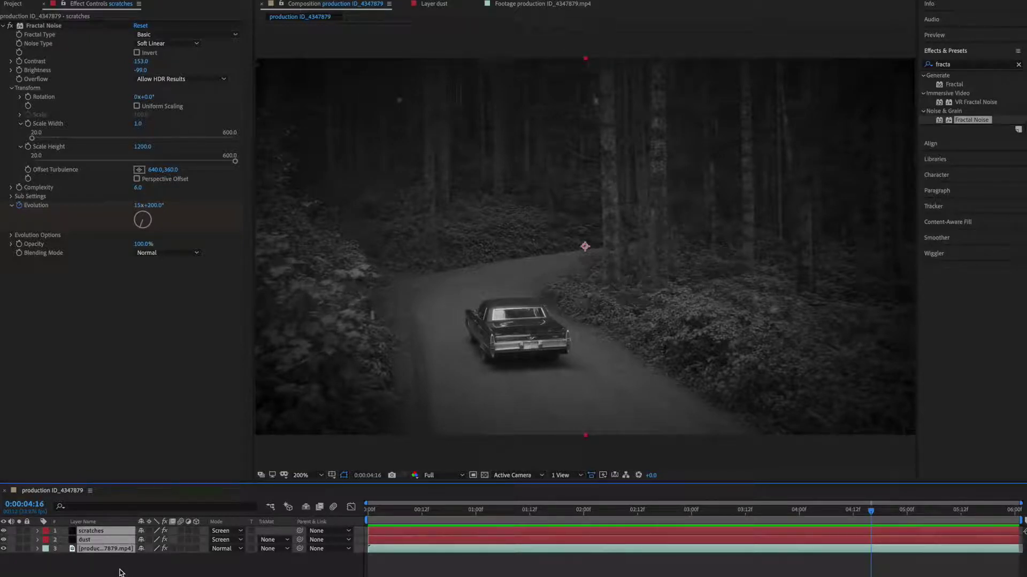
{"action": "key", "text": "ctrl+shift+c"}
{"action": "left_click_drag", "start_coordinate": [495, 221], "coordinate": [407, 229]}
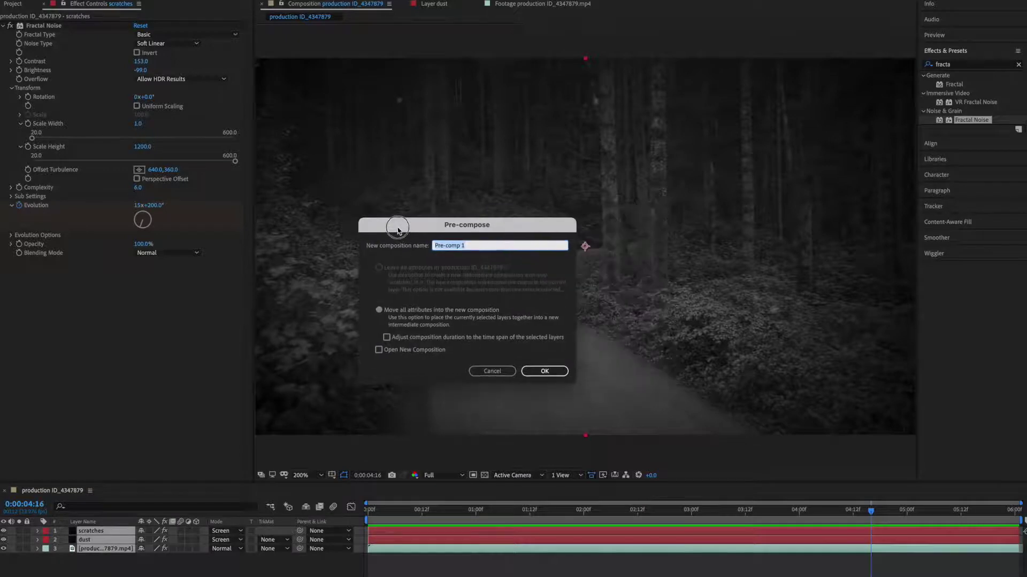
{"action": "left_click", "coordinate": [379, 310]}
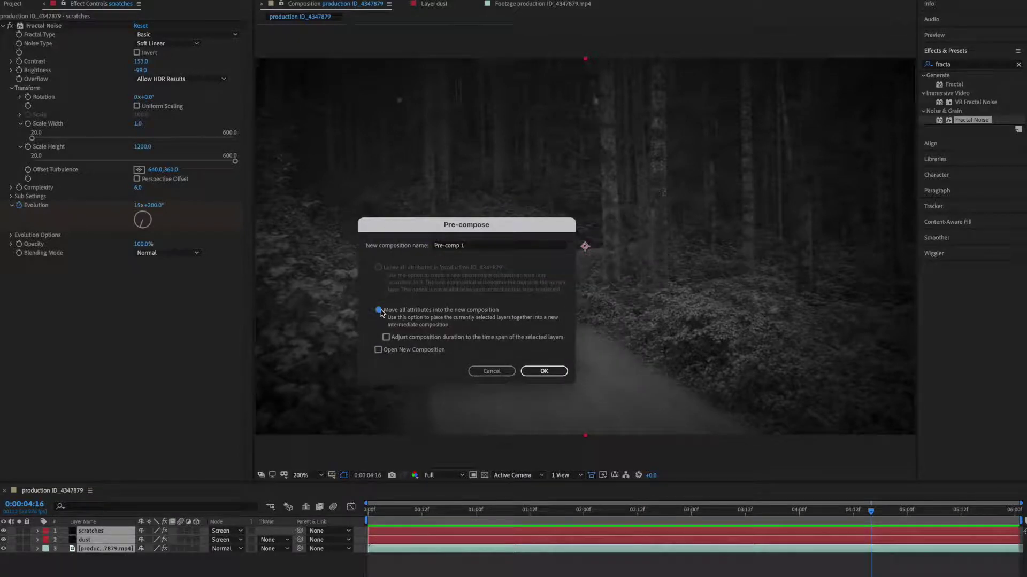
{"action": "left_click", "coordinate": [544, 372]}
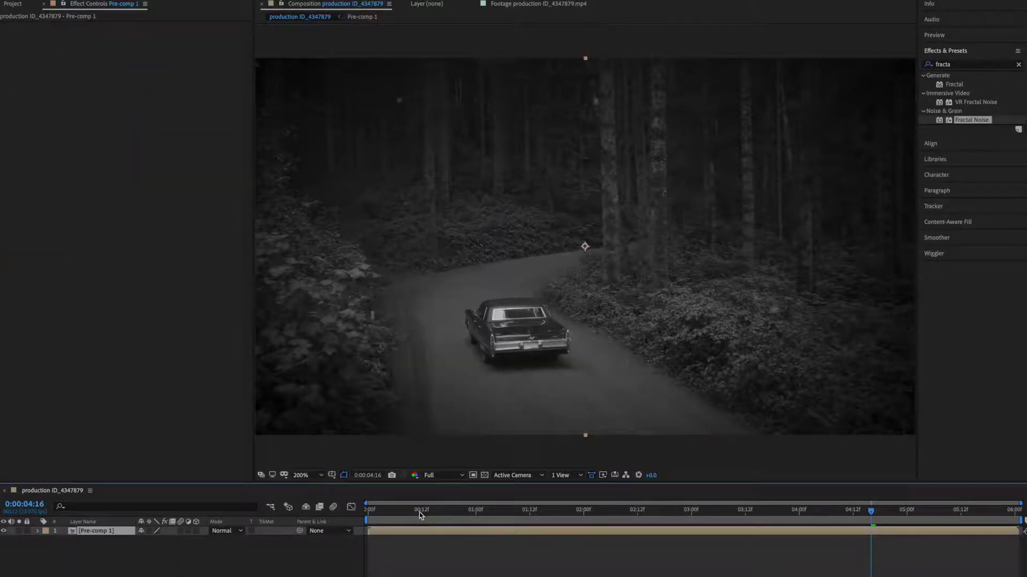
Step: Shift Pre-comp 1 slightly right and down, then preview from the first frame
{"action": "left_click_drag", "start_coordinate": [419, 512], "coordinate": [367, 512]}
{"action": "left_click", "coordinate": [114, 543]}
{"action": "left_click", "coordinate": [99, 534]}
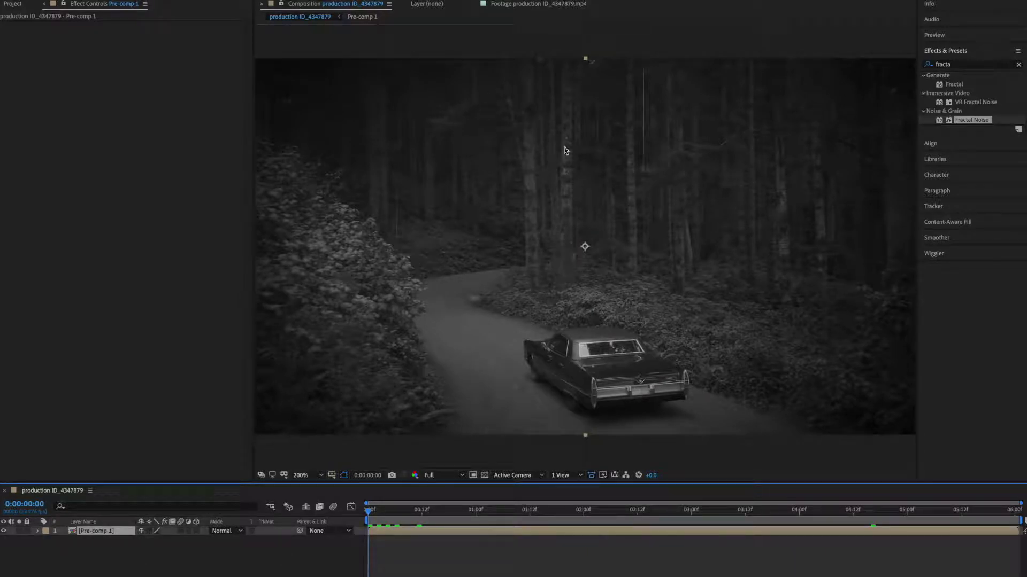
{"action": "left_click_drag", "start_coordinate": [356, 291], "coordinate": [390, 298]}
{"action": "left_click", "coordinate": [403, 559]}
{"action": "key", "text": "space"}
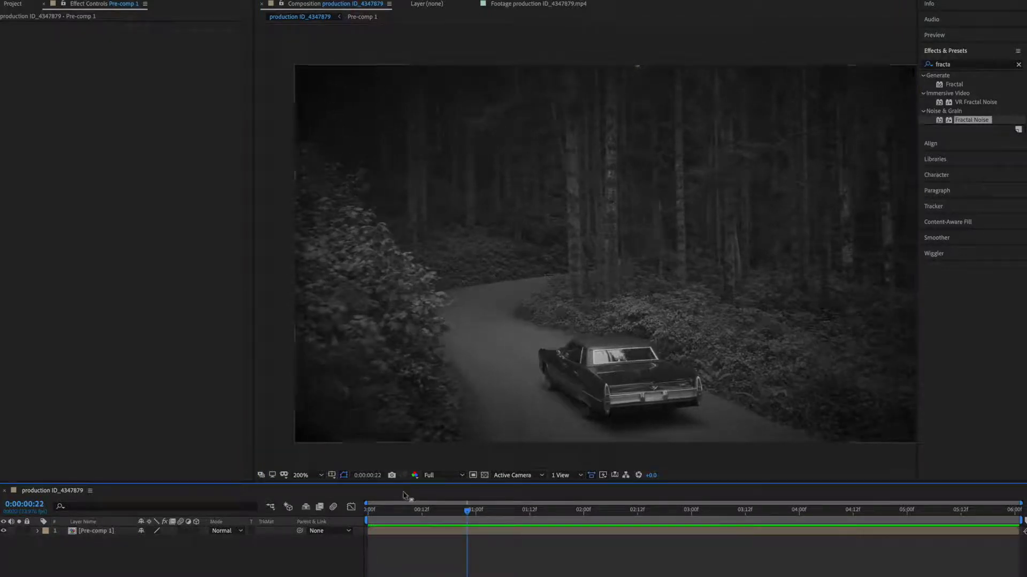
{"action": "key", "text": "space"}
Step: Keyframe Pre-comp 1's Position at 0:00 and 6:00, both at 640,360
{"action": "left_click", "coordinate": [102, 532]}
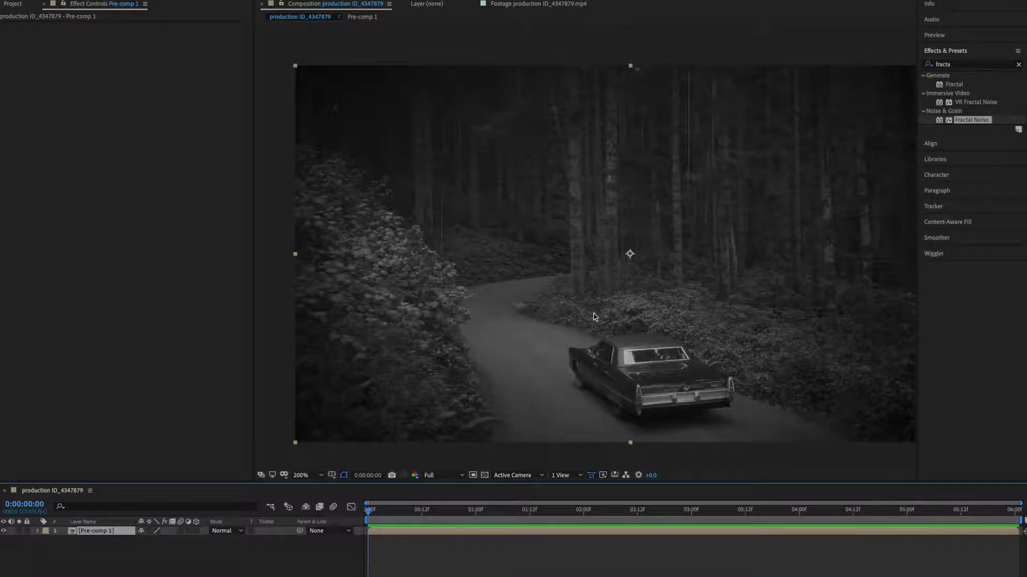
{"action": "key", "text": "p"}
{"action": "left_click", "coordinate": [64, 540]}
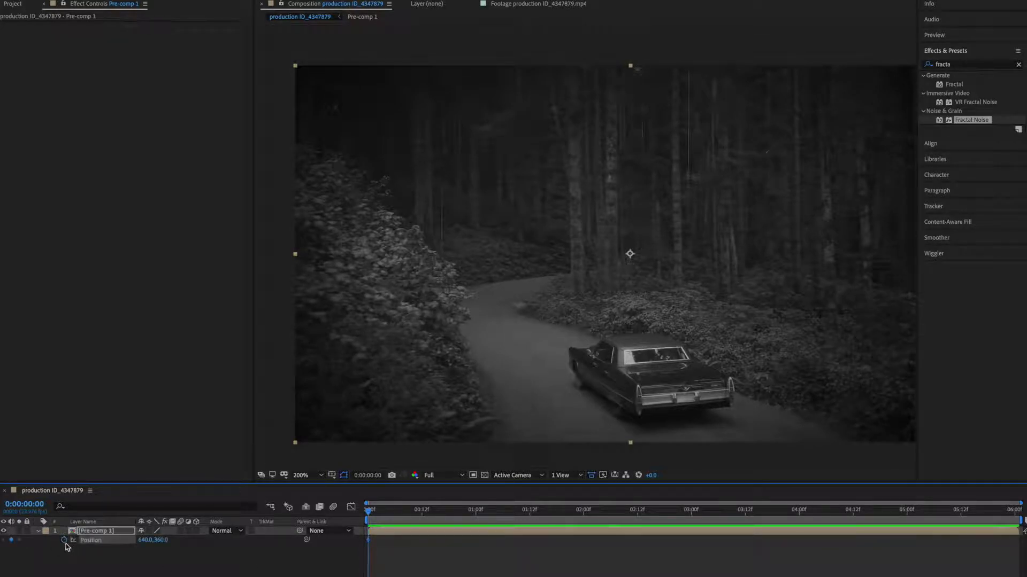
{"action": "key", "text": "End"}
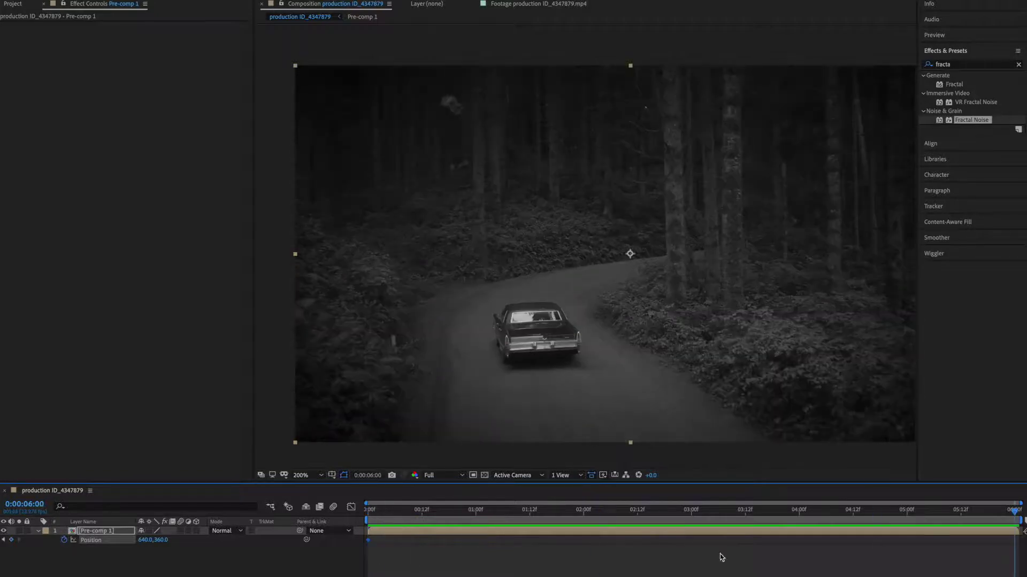
{"action": "left_click", "coordinate": [11, 540]}
Step: Apply a smooth Spatial Path wiggle at 40 per second, magnitude 3, to Pre-comp 1's Position keyframes
{"action": "left_click", "coordinate": [939, 255]}
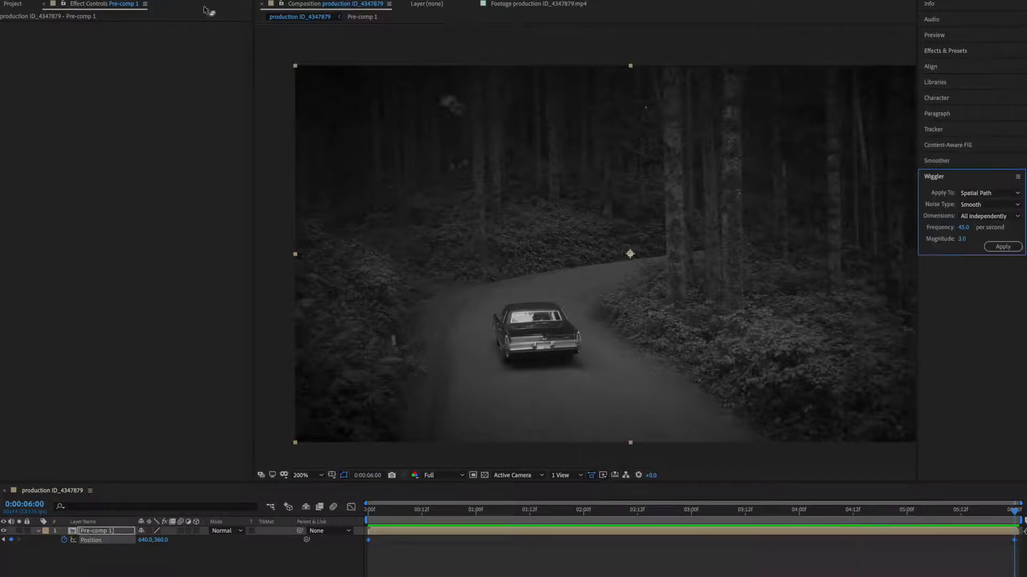
{"action": "left_click", "coordinate": [140, 1]}
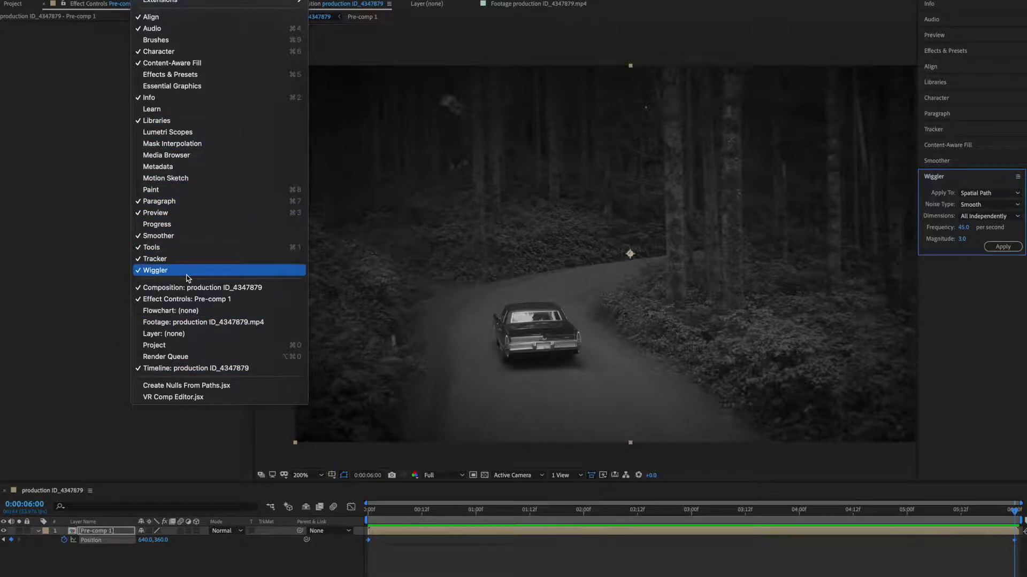
{"action": "left_click", "coordinate": [558, 556]}
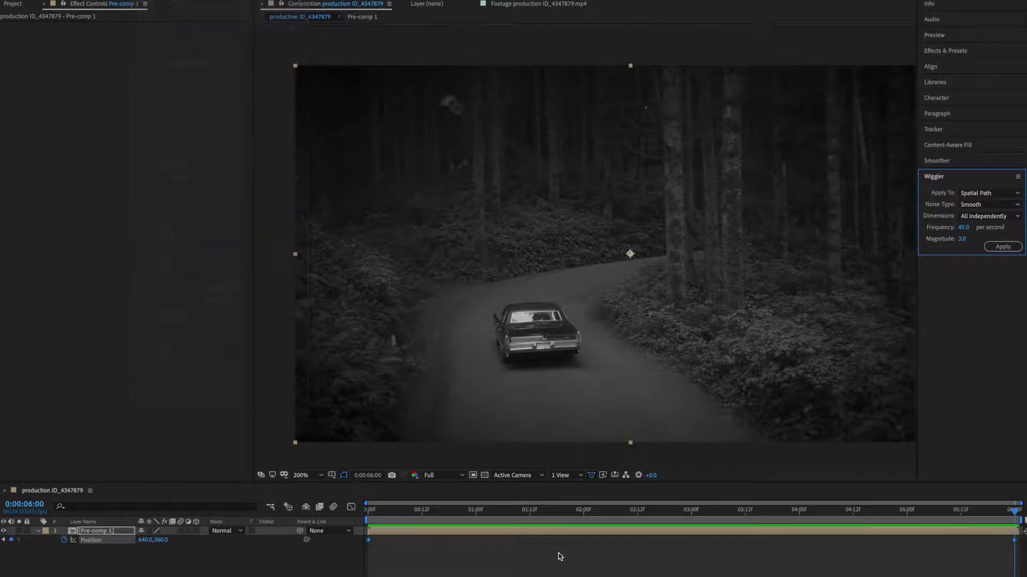
{"action": "left_click", "coordinate": [986, 194]}
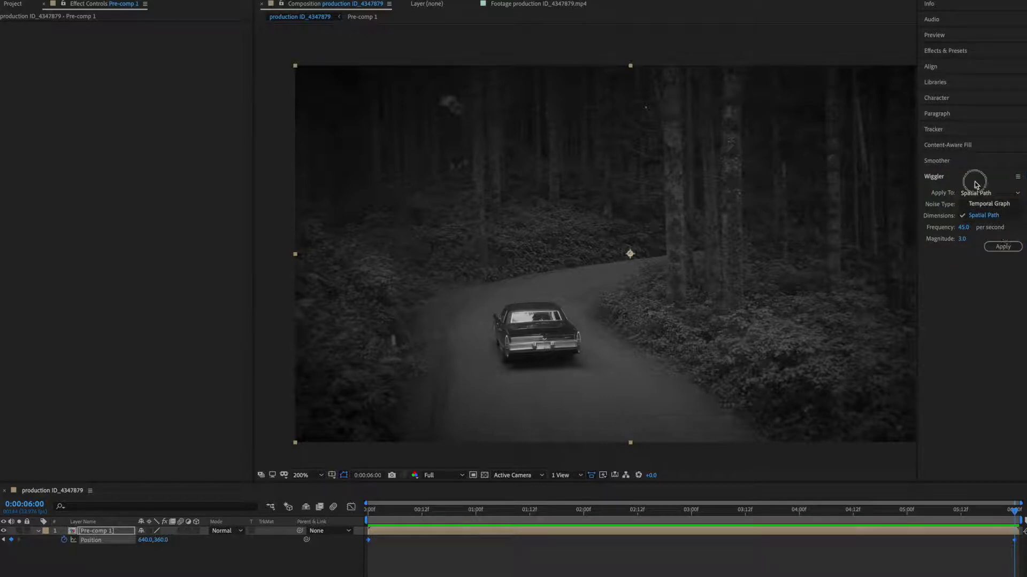
{"action": "left_click", "coordinate": [973, 177]}
{"action": "left_click", "coordinate": [955, 178]}
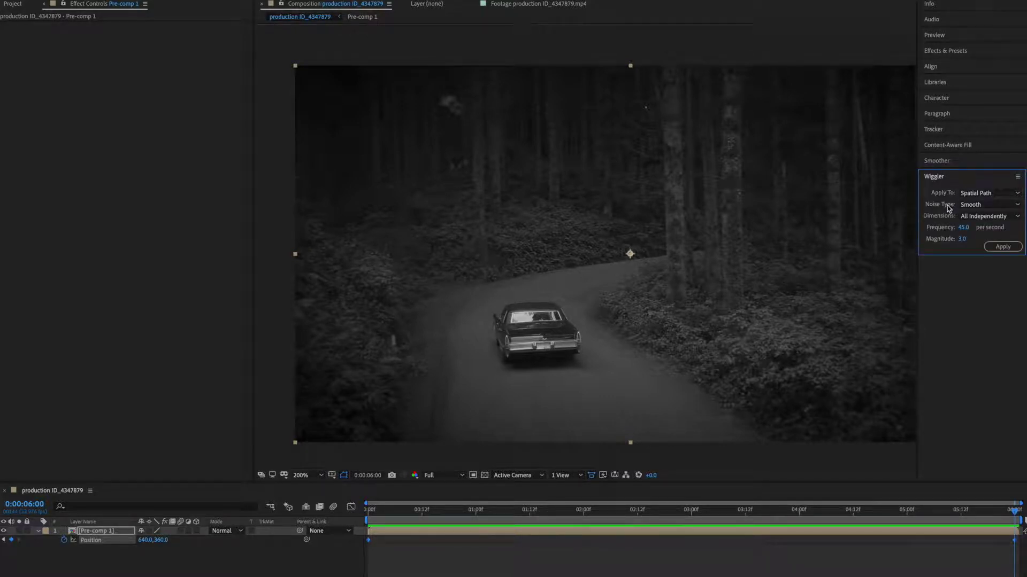
{"action": "left_click", "coordinate": [976, 205]}
{"action": "left_click", "coordinate": [978, 215]}
{"action": "left_click", "coordinate": [964, 228]}
{"action": "type", "text": "40"}
{"action": "key", "text": "Return"}
{"action": "left_click", "coordinate": [1002, 249]}
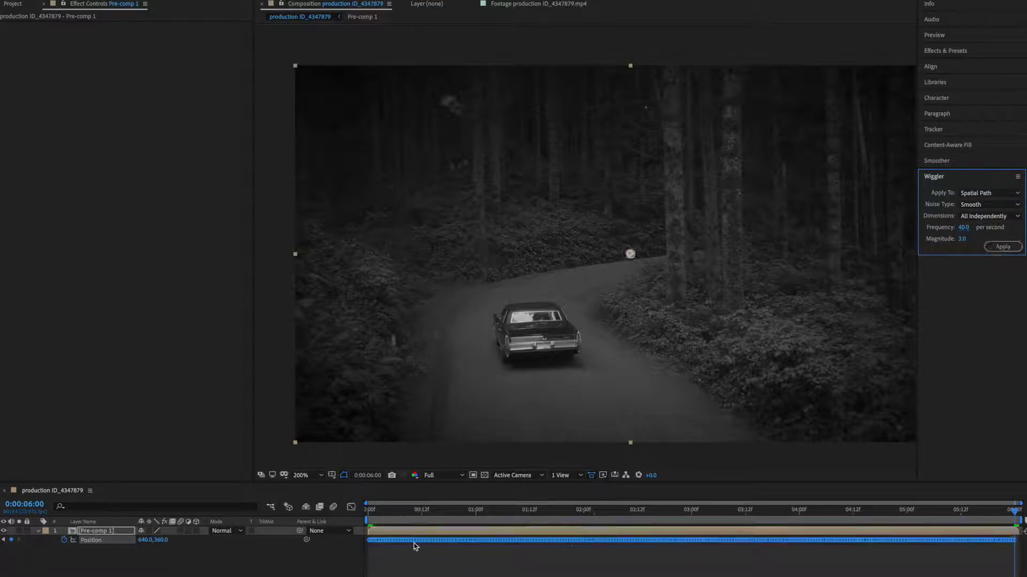
{"action": "left_click", "coordinate": [415, 562]}
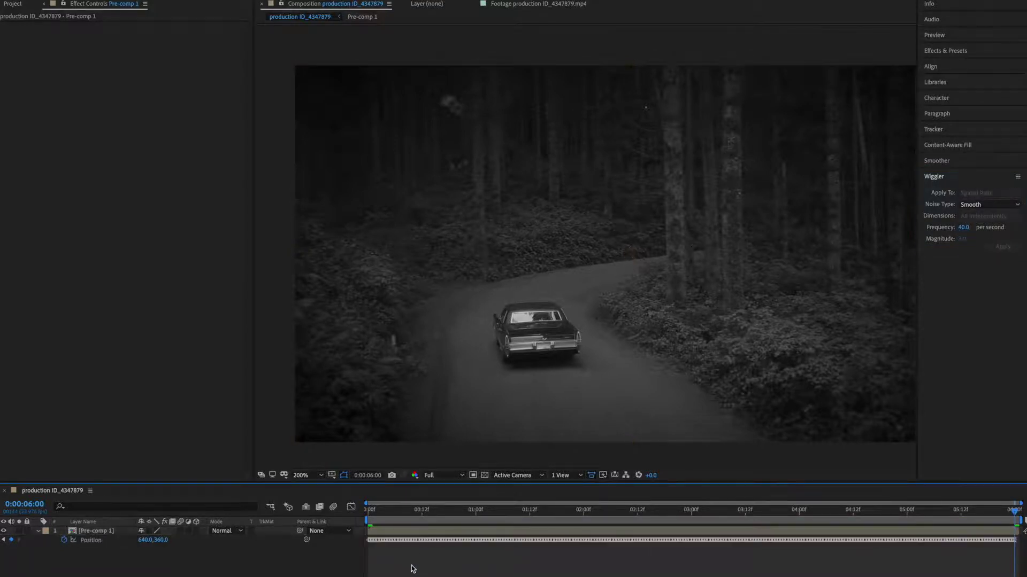
{"action": "key", "text": "space"}
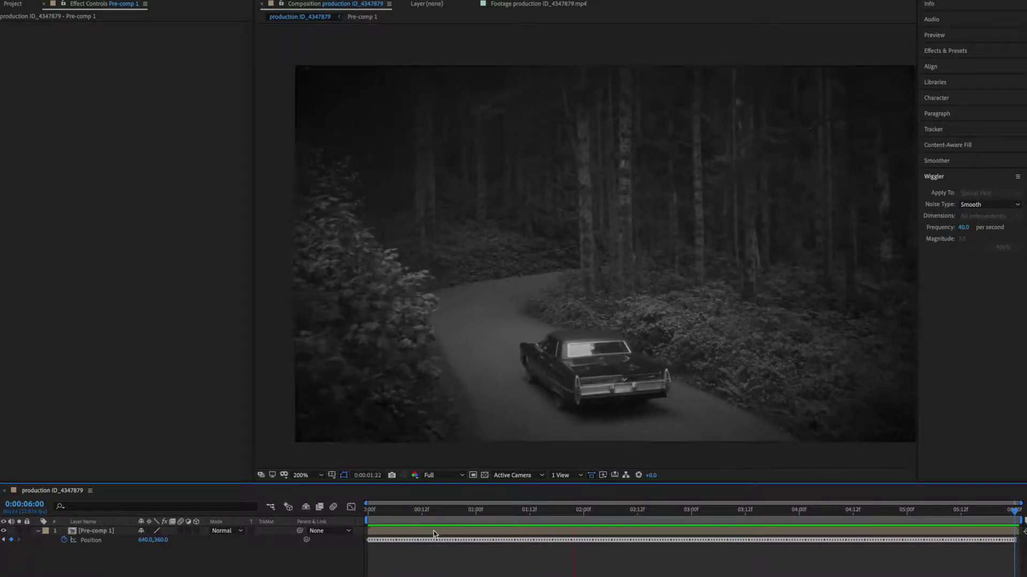
{"action": "left_click", "coordinate": [484, 475]}
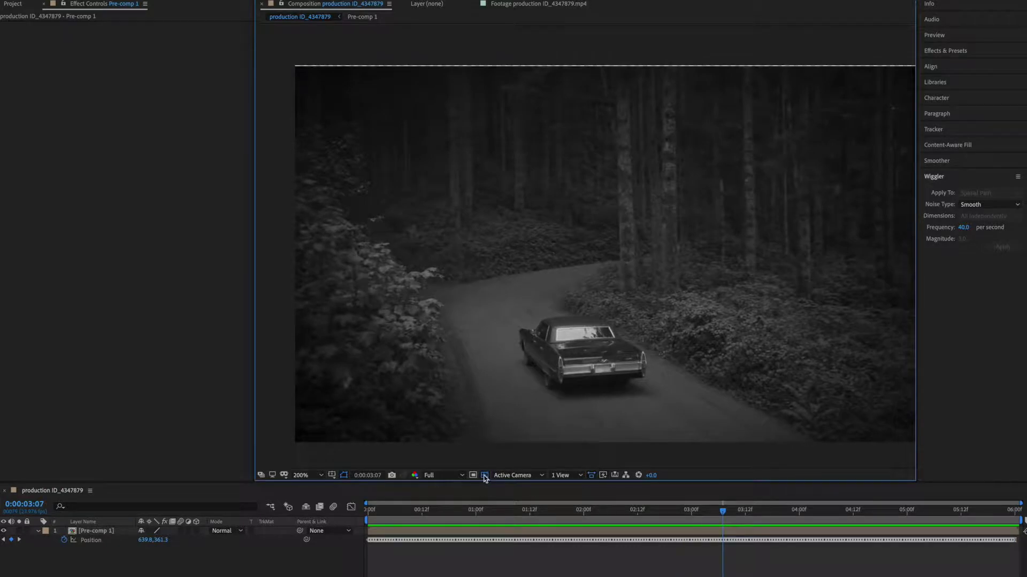
{"action": "left_click_drag", "start_coordinate": [480, 517], "coordinate": [352, 511]}
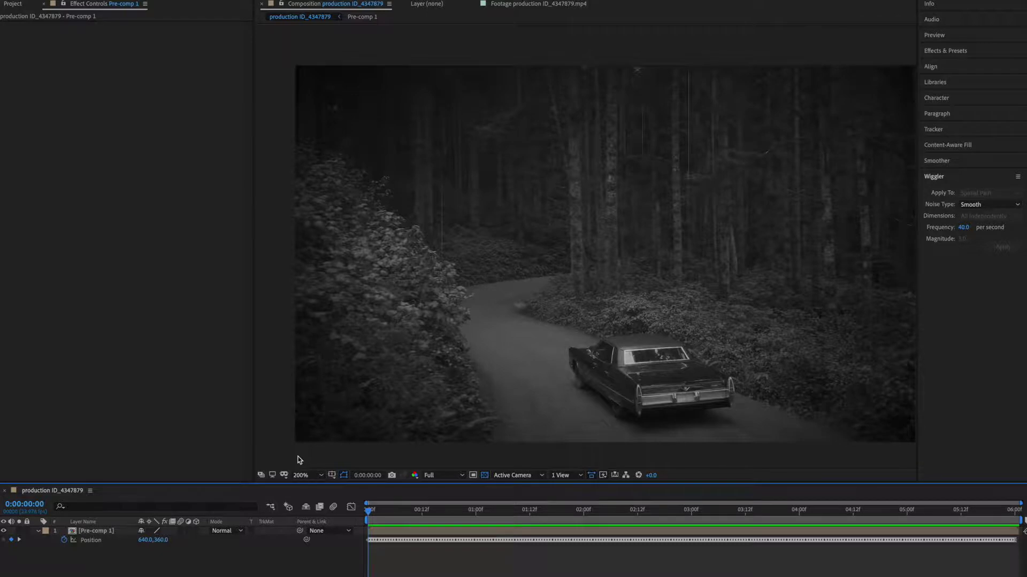
{"action": "key", "text": "space"}
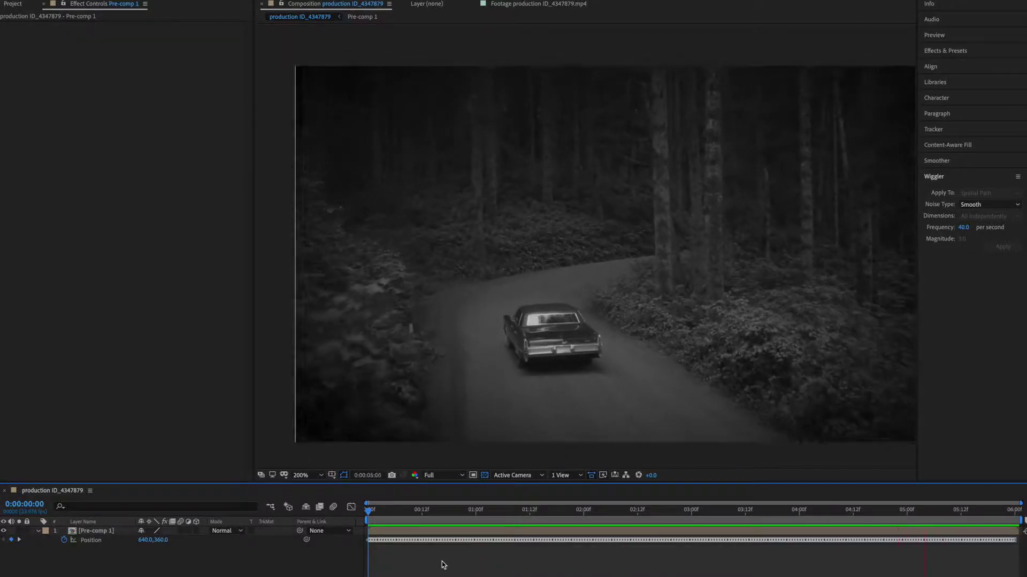
{"action": "key", "text": "space"}
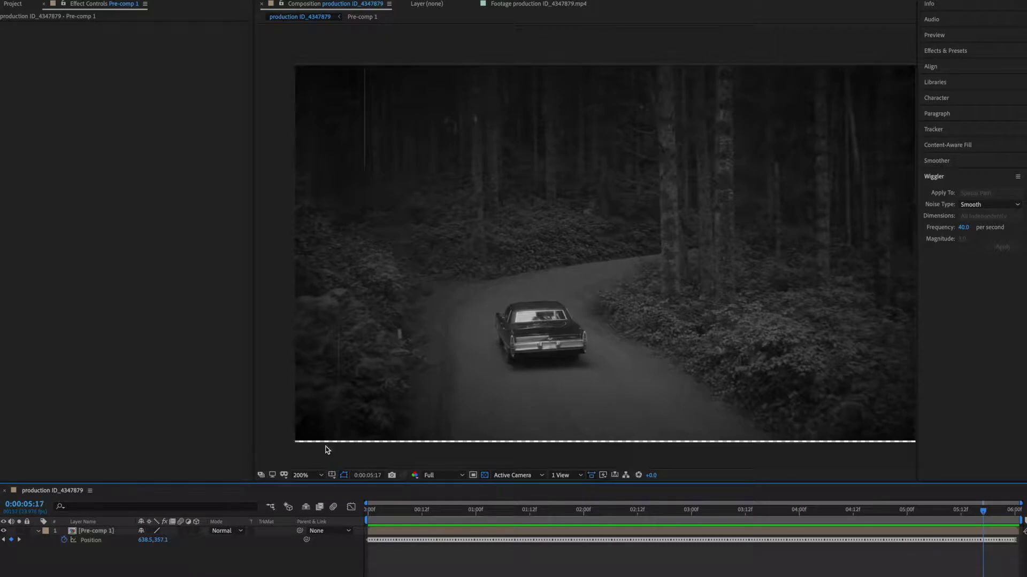
Step: Scale Pre-comp 1 to 104% and preview the enlarged clip from the start
{"action": "left_click", "coordinate": [104, 532]}
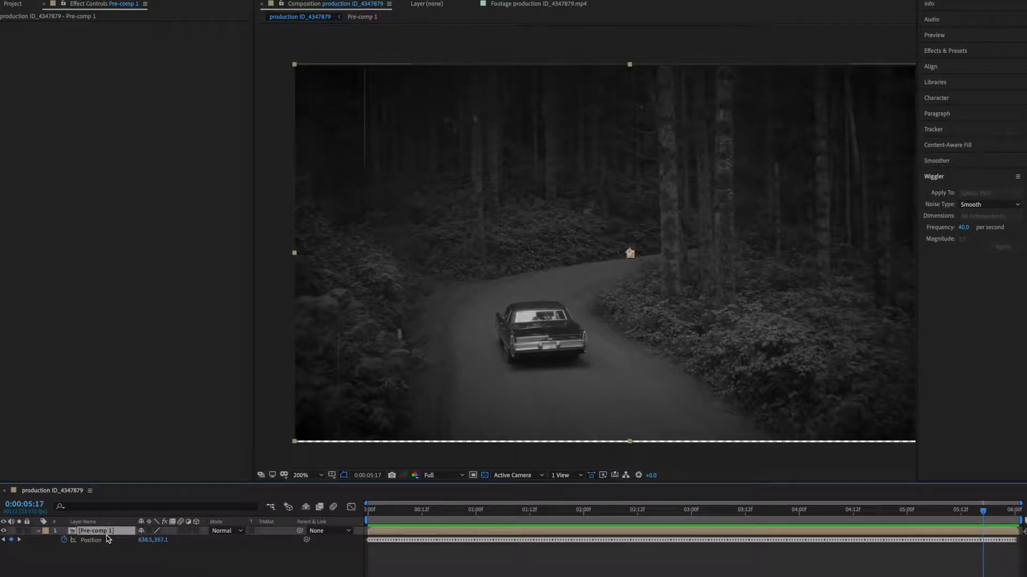
{"action": "key", "text": "p"}
{"action": "key", "text": "s"}
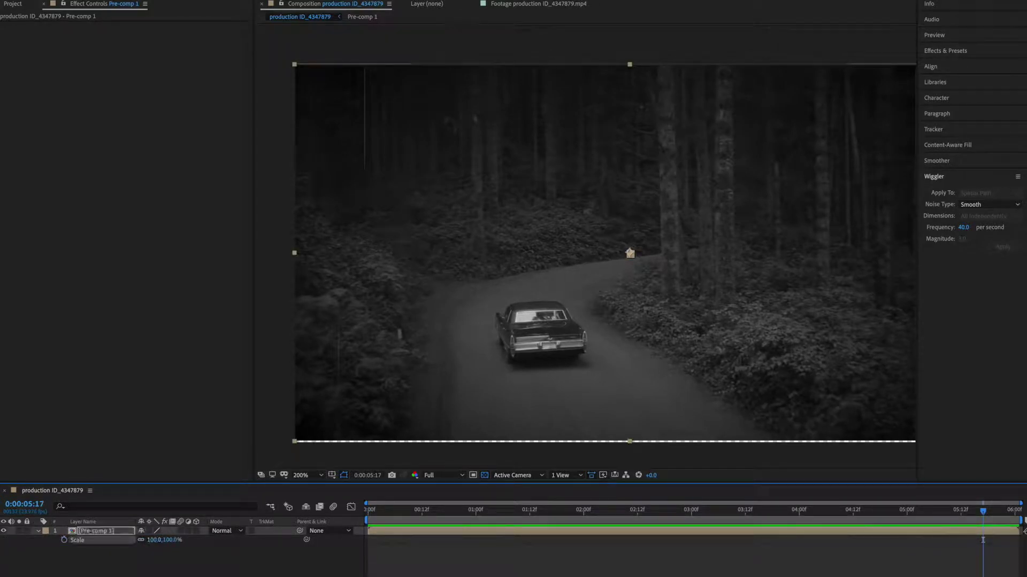
{"action": "left_click", "coordinate": [156, 541]}
{"action": "type", "text": "104"}
{"action": "key", "text": "Return"}
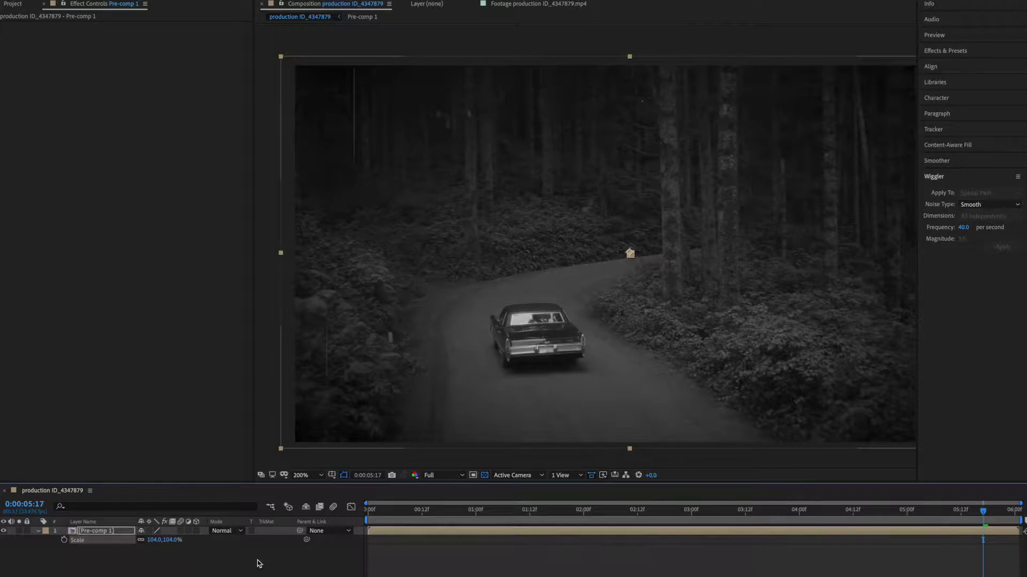
{"action": "key", "text": "Home"}
{"action": "key", "text": "space"}
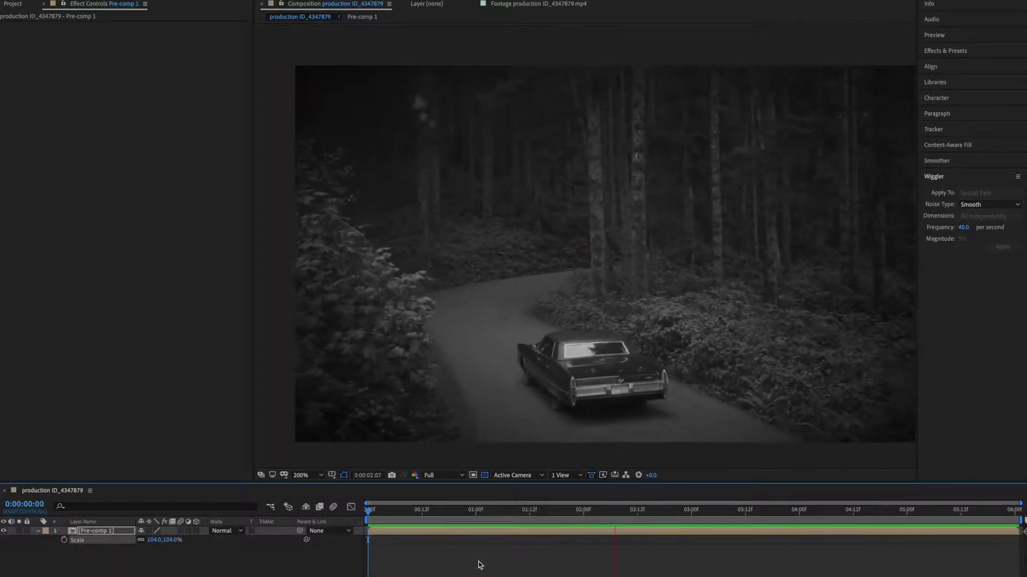
{"action": "key", "text": "space"}
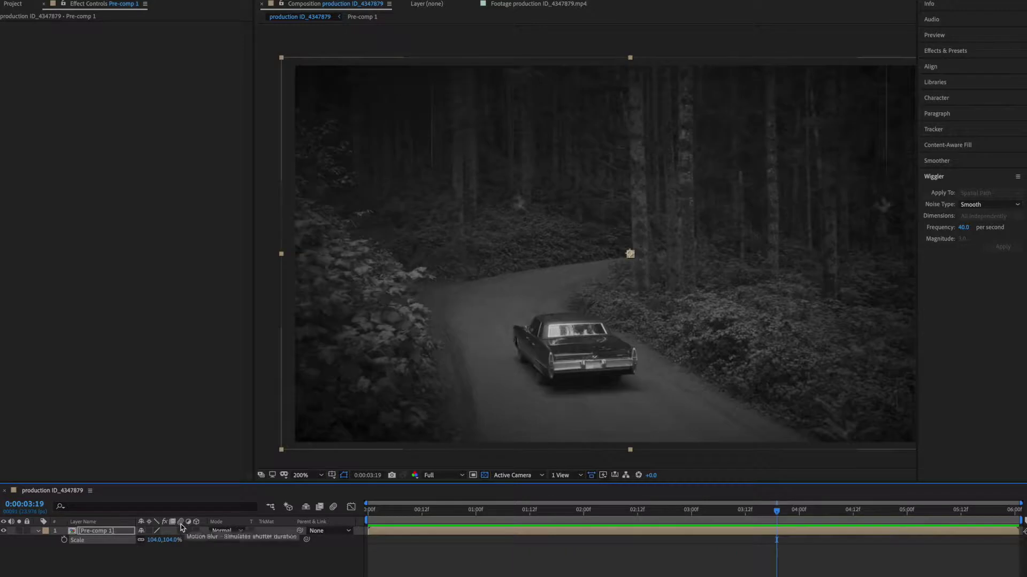
Step: Turn on motion blur for Pre-comp 1 and preview the shake with blur
{"action": "left_click", "coordinate": [181, 531]}
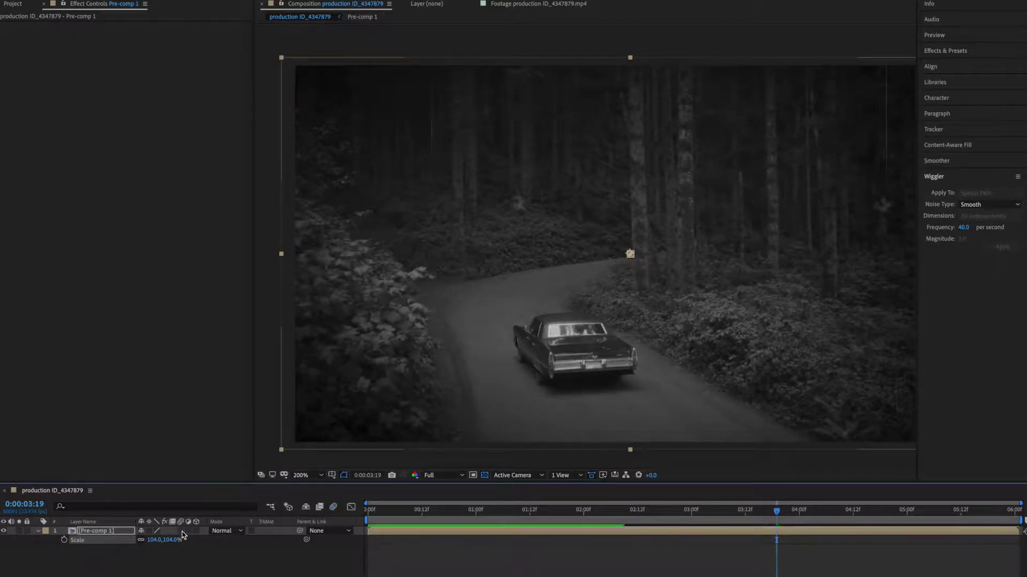
{"action": "left_click", "coordinate": [368, 510]}
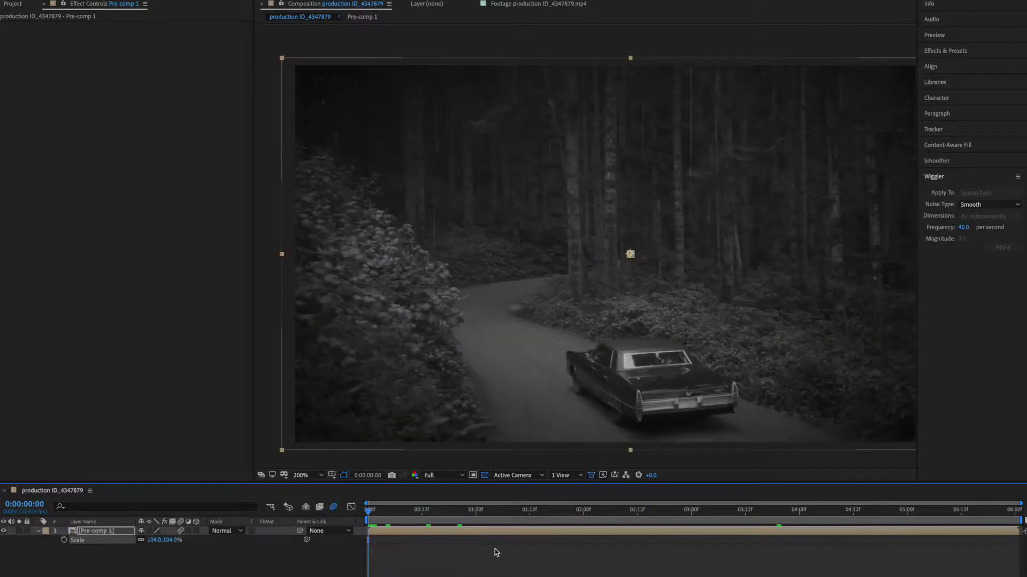
{"action": "key", "text": "space"}
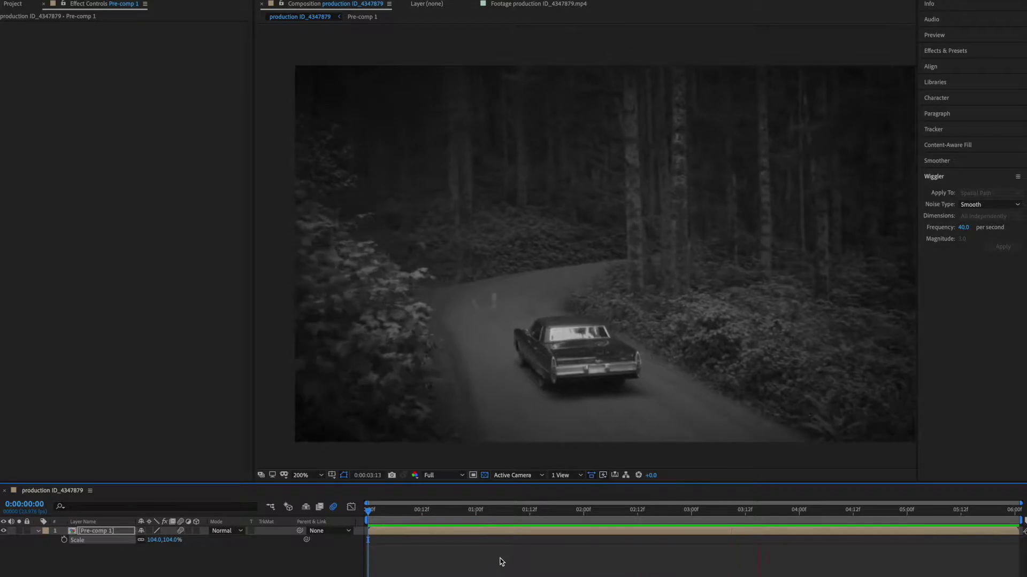
{"action": "key", "text": "space"}
{"action": "key", "text": "Home"}
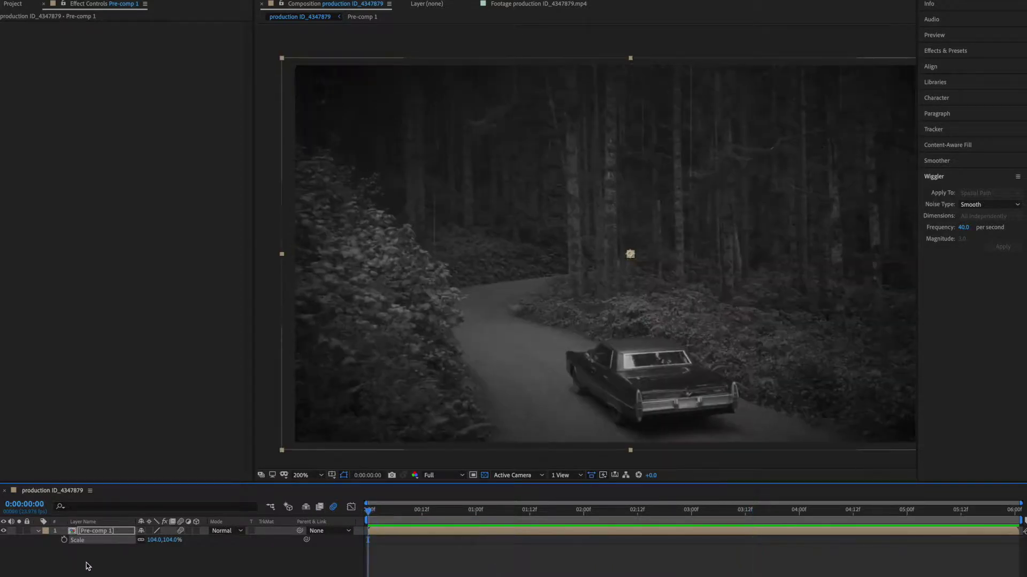
{"action": "left_click", "coordinate": [88, 565]}
Step: Search Effects & Presets for 'levels' and apply Levels to Pre-comp 1
{"action": "left_click", "coordinate": [93, 531]}
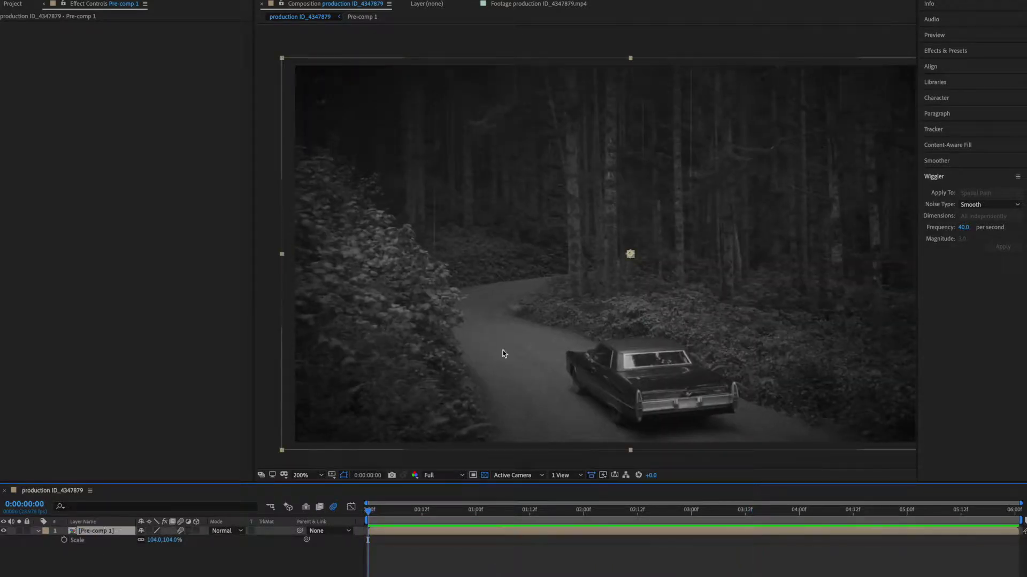
{"action": "left_click", "coordinate": [962, 50]}
{"action": "left_click", "coordinate": [965, 65]}
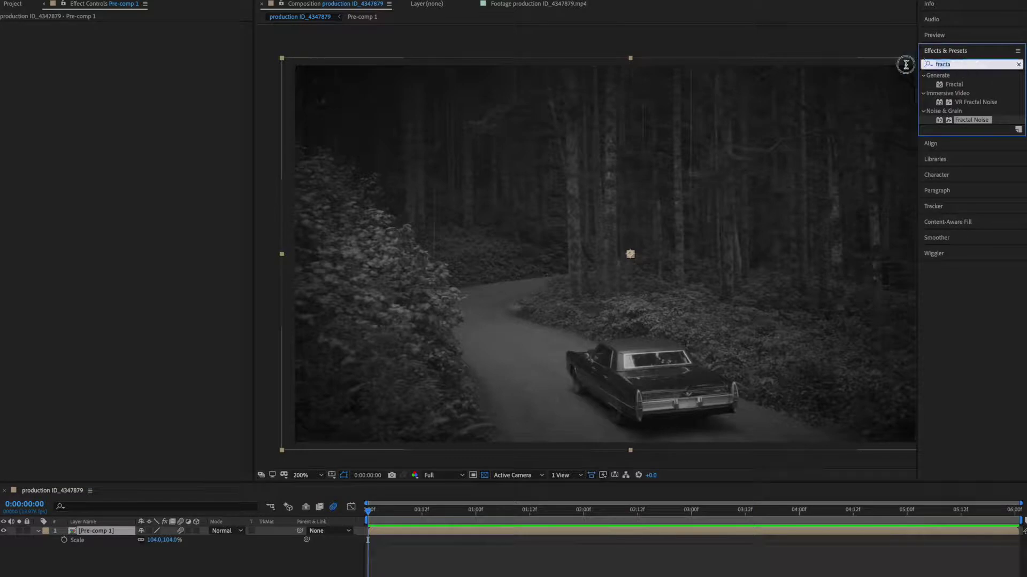
{"action": "key", "text": "BackSpace"}
{"action": "type", "text": "levels"}
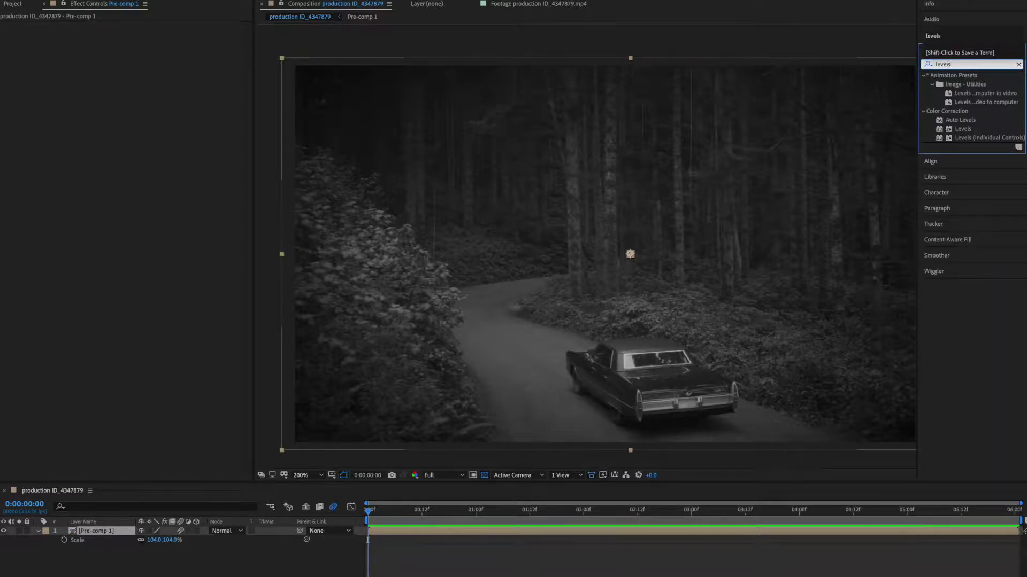
{"action": "key", "text": "Return"}
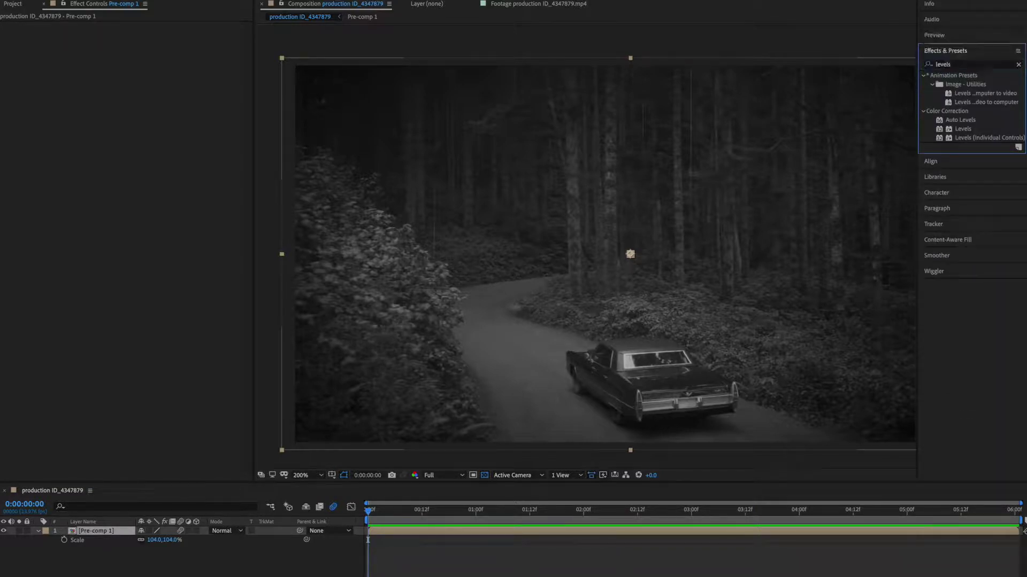
{"action": "double_click", "coordinate": [962, 130]}
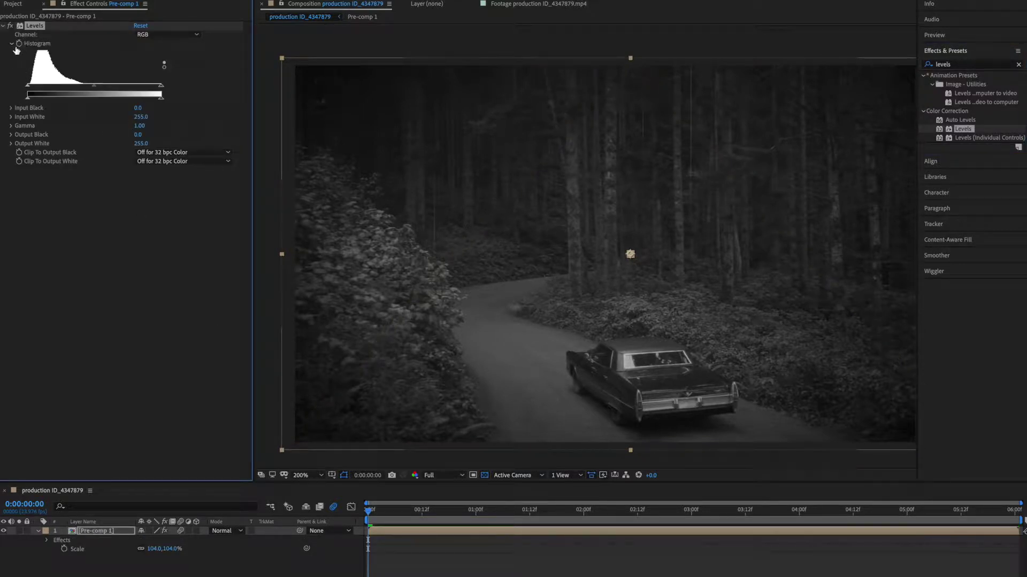
Step: Keyframe Levels on frames 01–03: raise Input Black, vary Input White 251/255, gamma down to 1.17
{"action": "left_click", "coordinate": [357, 520]}
{"action": "key", "text": "semicolon"}
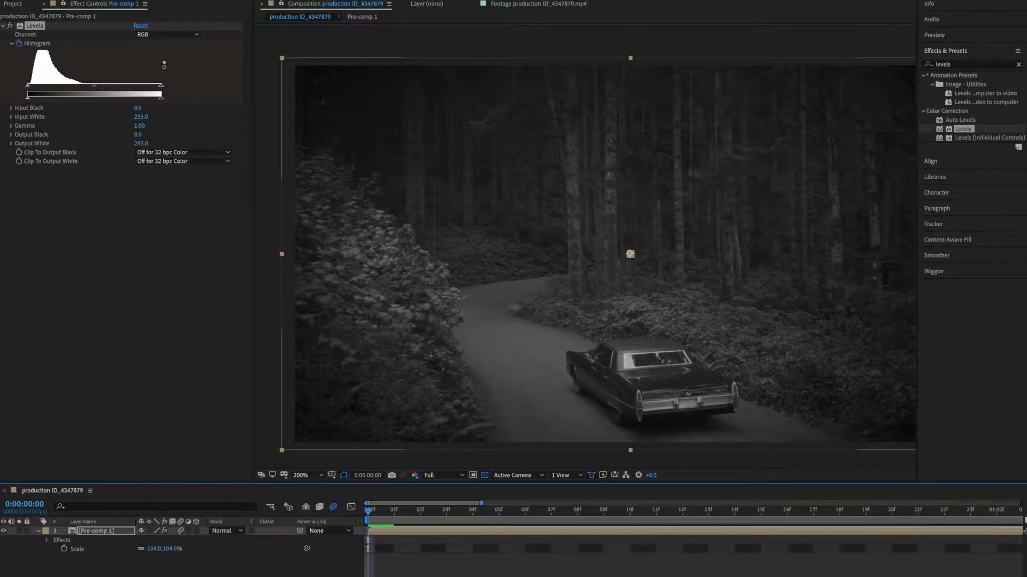
{"action": "mouse_move", "coordinate": [376, 515]}
{"action": "left_mouse_down"}
{"action": "mouse_move", "coordinate": [470, 514]}
{"action": "mouse_move", "coordinate": [394, 513]}
{"action": "left_mouse_up"}
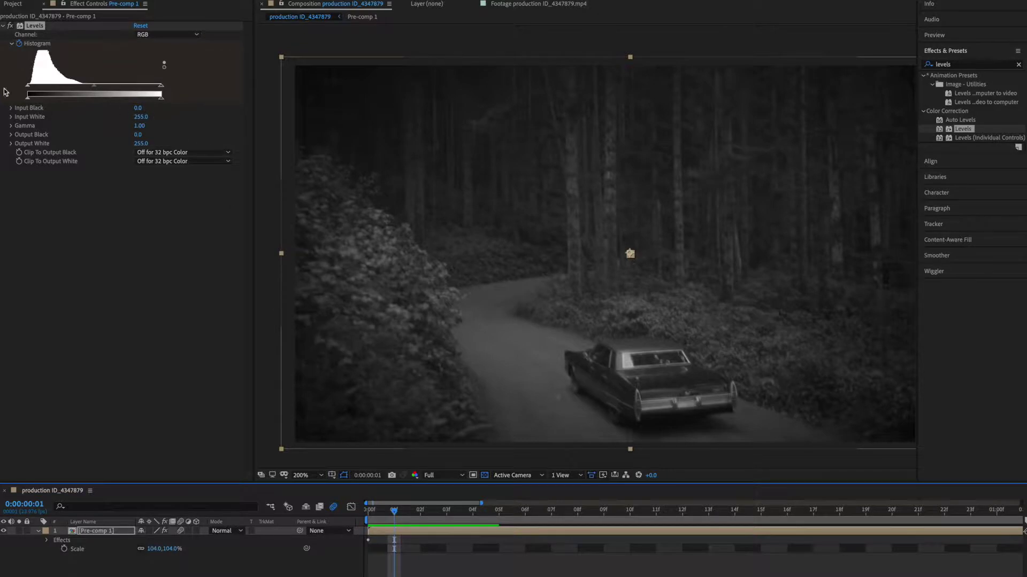
{"action": "left_click_drag", "start_coordinate": [27, 87], "coordinate": [30, 88]}
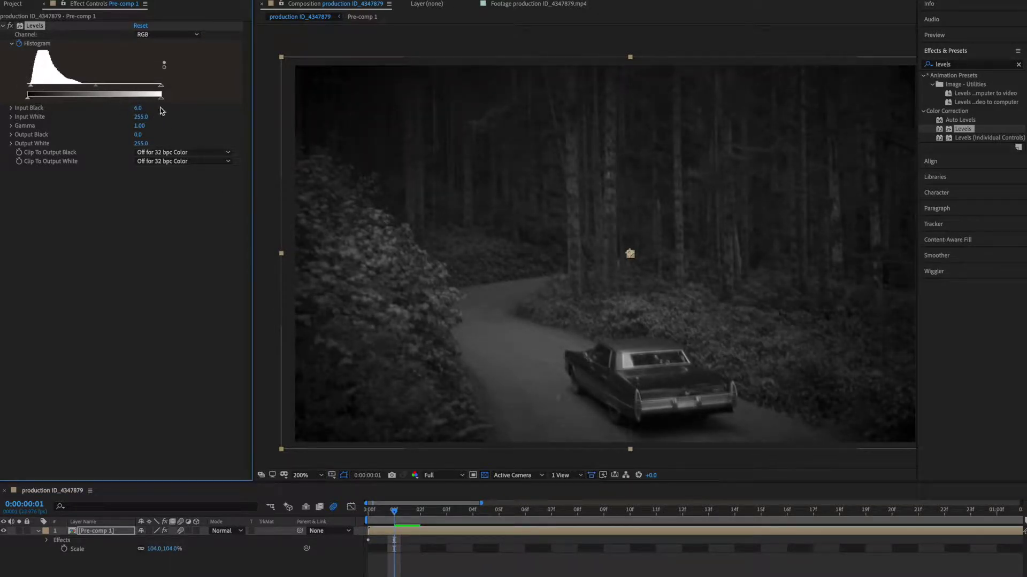
{"action": "left_click_drag", "start_coordinate": [159, 88], "coordinate": [157, 88]}
{"action": "left_click", "coordinate": [419, 513]}
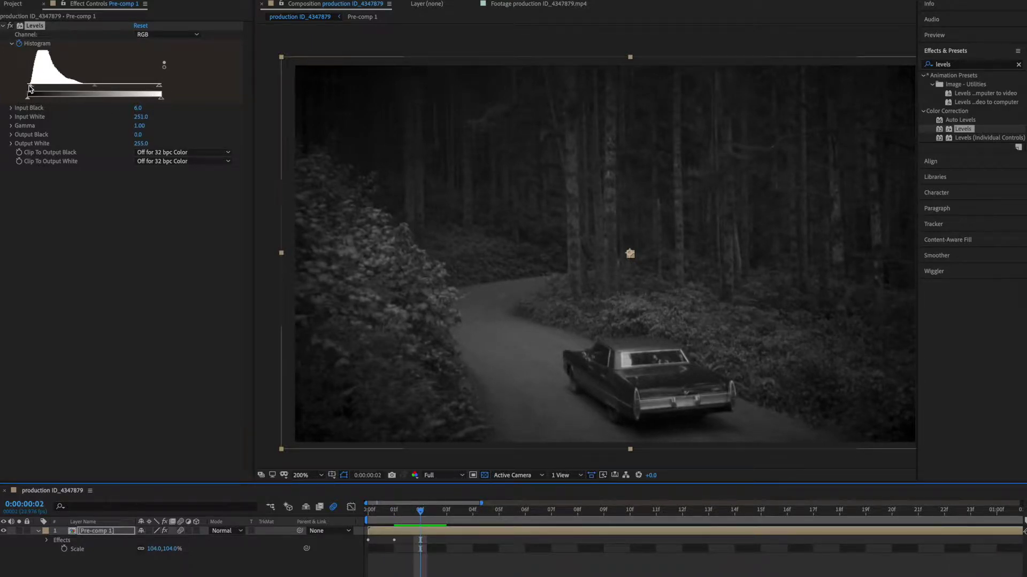
{"action": "left_click_drag", "start_coordinate": [31, 88], "coordinate": [39, 90]}
{"action": "left_click_drag", "start_coordinate": [159, 89], "coordinate": [171, 86]}
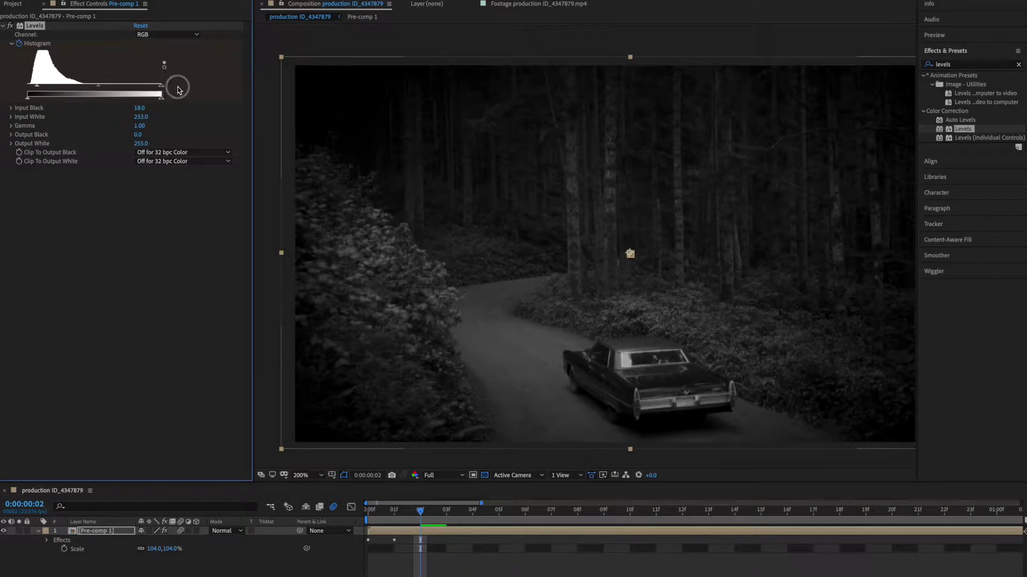
{"action": "mouse_move", "coordinate": [98, 87]}
{"action": "left_mouse_down"}
{"action": "mouse_move", "coordinate": [107, 89]}
{"action": "mouse_move", "coordinate": [87, 86]}
{"action": "left_mouse_up"}
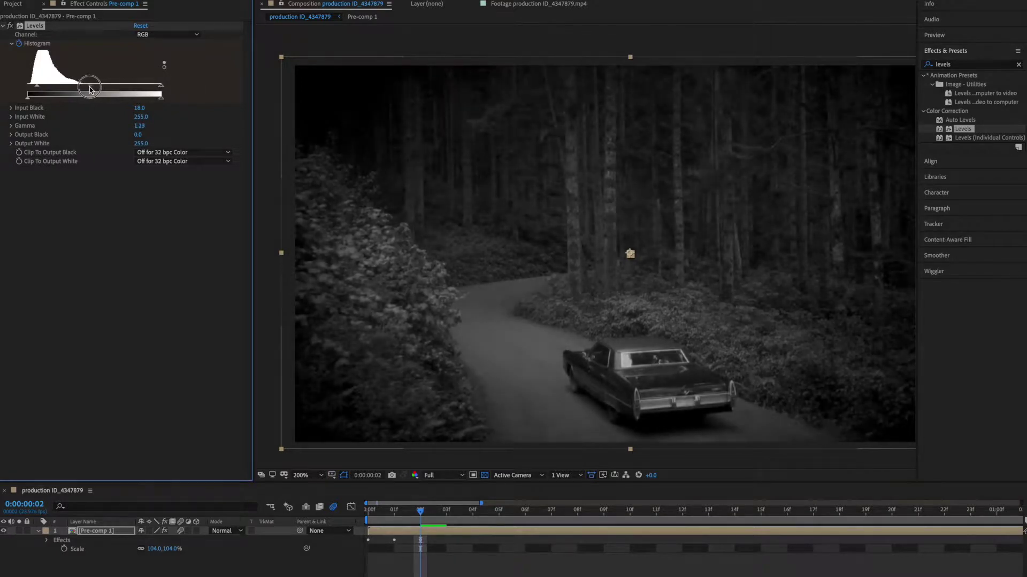
{"action": "left_click", "coordinate": [447, 510]}
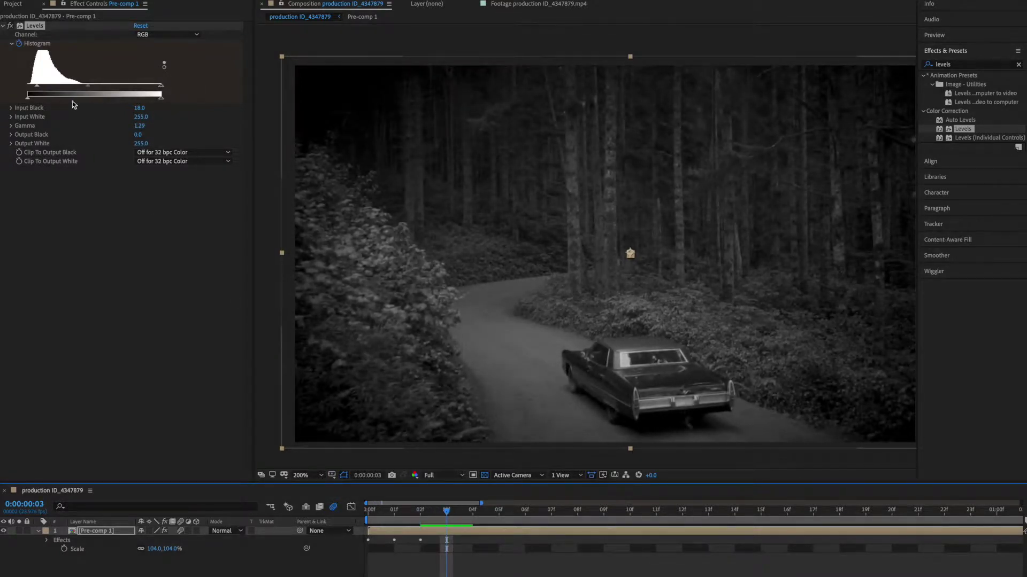
{"action": "left_click_drag", "start_coordinate": [88, 86], "coordinate": [20, 87]}
Step: Set Input Black 9 and Input White 250 on frame 04, gamma about 1.03 on frame 05, and preview the flicker
{"action": "left_click", "coordinate": [472, 519]}
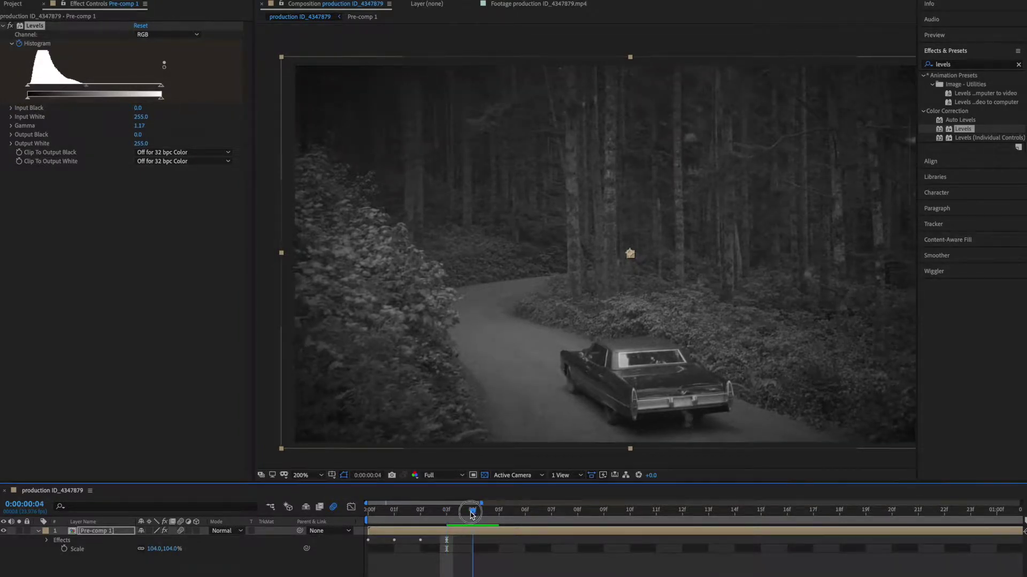
{"action": "left_click_drag", "start_coordinate": [34, 91], "coordinate": [38, 90]}
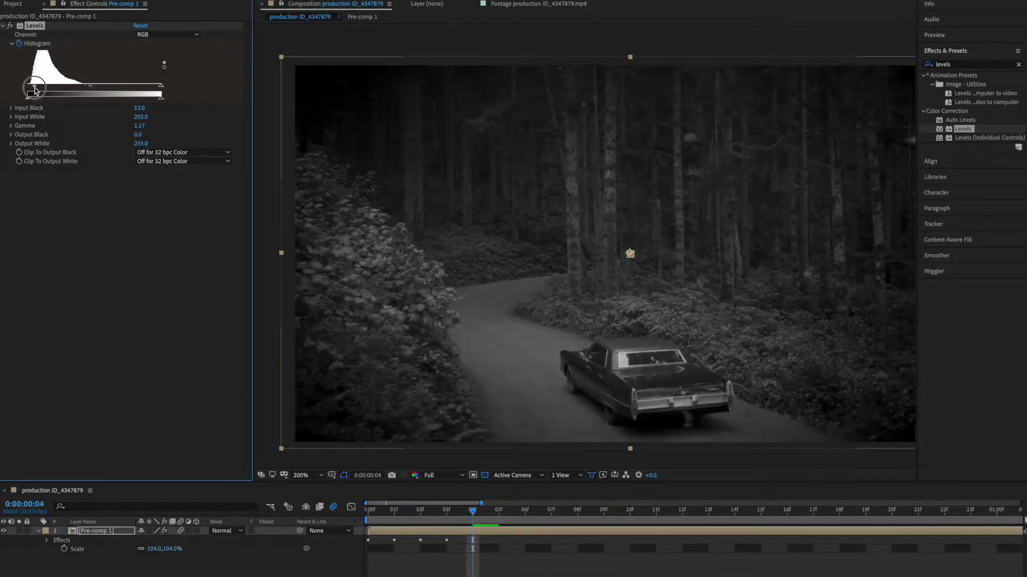
{"action": "left_click_drag", "start_coordinate": [159, 88], "coordinate": [158, 87]}
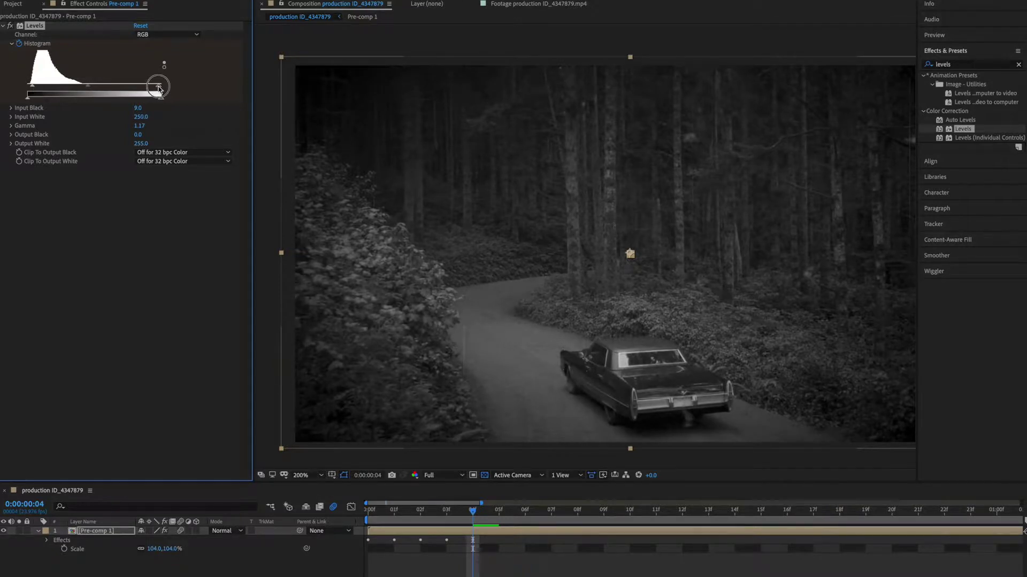
{"action": "left_click", "coordinate": [488, 519]}
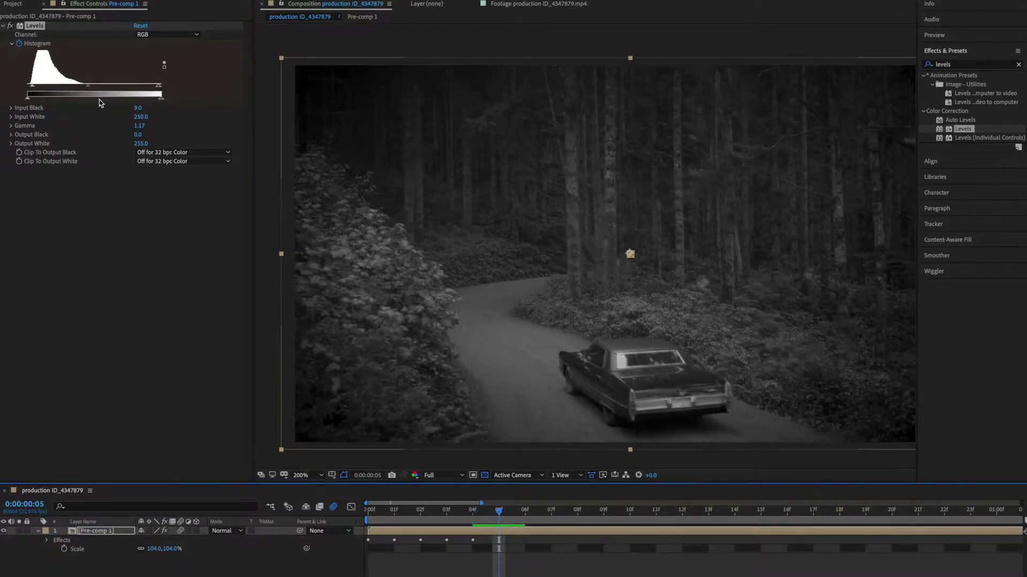
{"action": "mouse_move", "coordinate": [82, 90]}
{"action": "left_mouse_down"}
{"action": "mouse_move", "coordinate": [96, 90]}
{"action": "mouse_move", "coordinate": [33, 90]}
{"action": "left_mouse_up"}
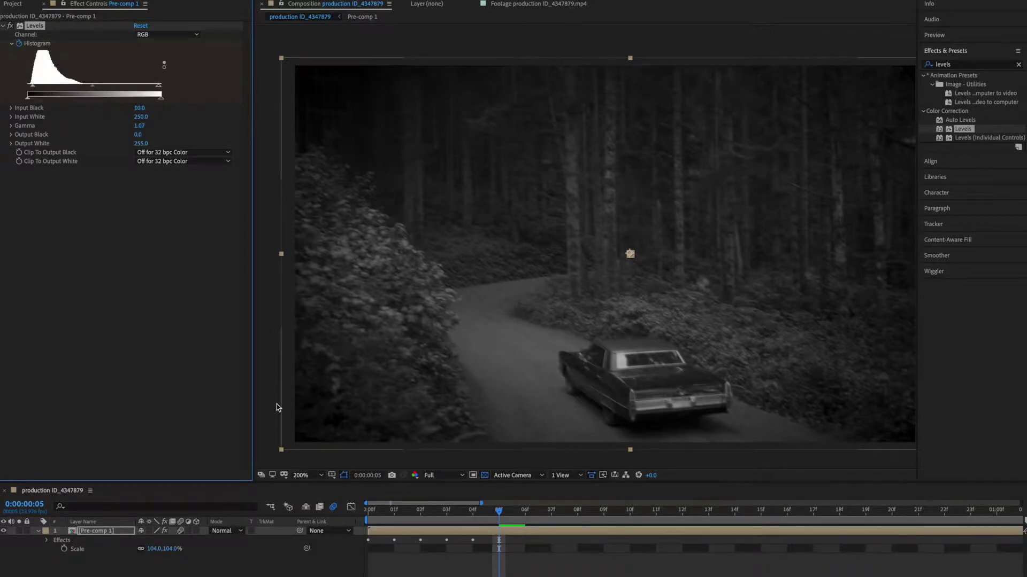
{"action": "key", "text": "space"}
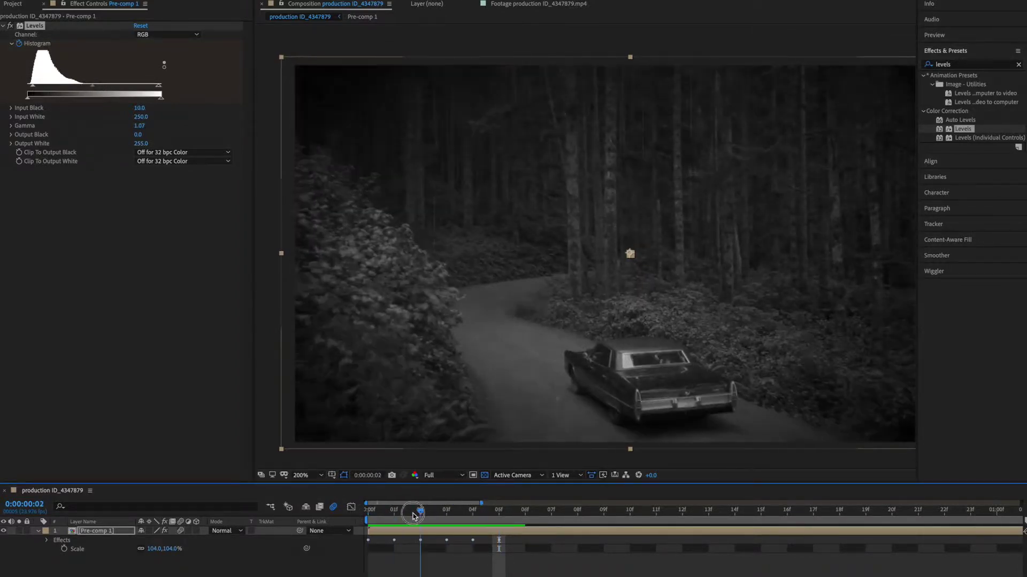
{"action": "left_click", "coordinate": [512, 517]}
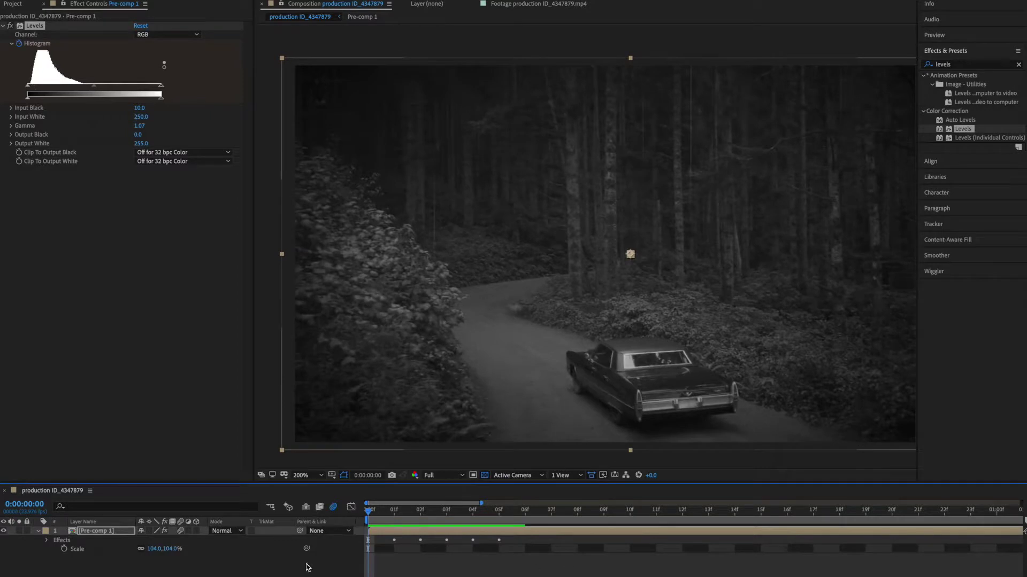
Step: Reveal the keyframed Levels properties and select the Histogram keyframes through frame 12
{"action": "key", "text": "u"}
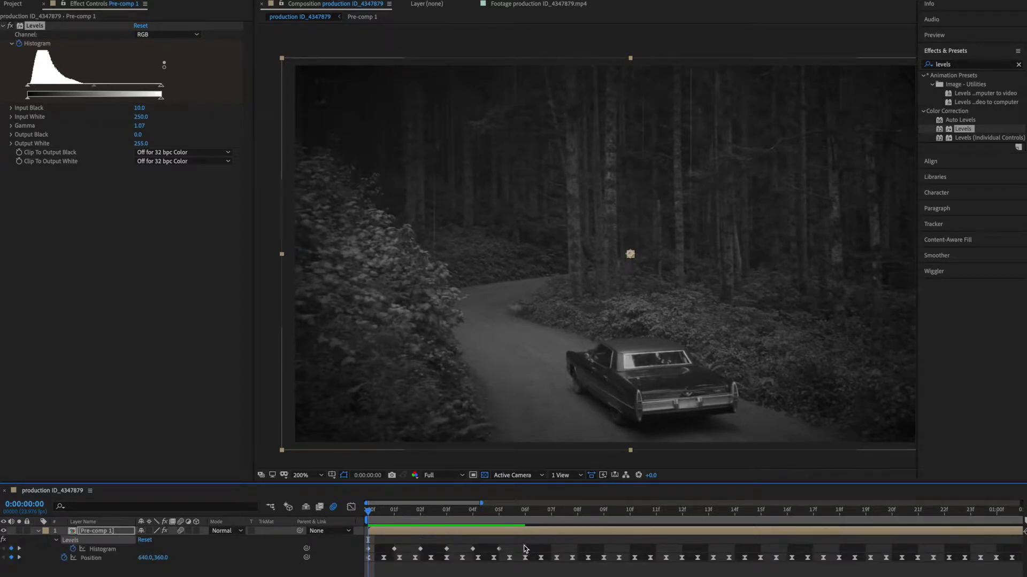
{"action": "left_click_drag", "start_coordinate": [525, 550], "coordinate": [357, 552]}
{"action": "left_click_drag", "start_coordinate": [402, 515], "coordinate": [513, 522]}
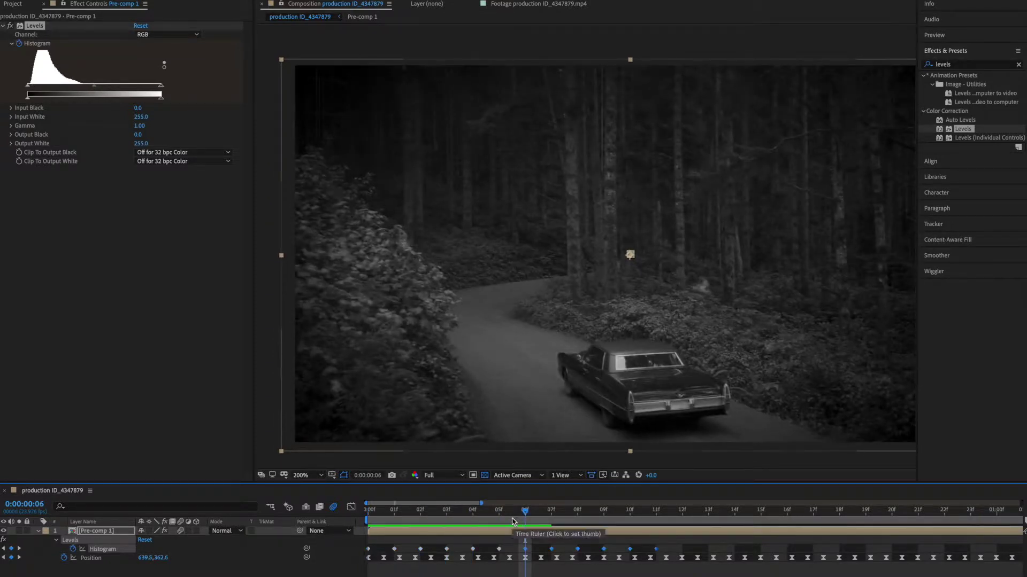
{"action": "left_click_drag", "start_coordinate": [672, 551], "coordinate": [367, 554]}
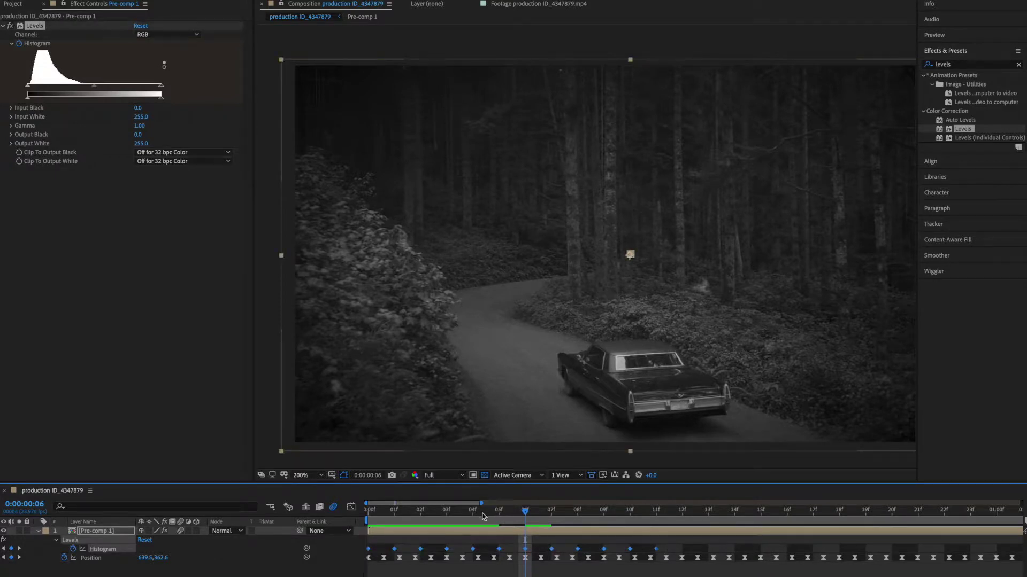
{"action": "left_click_drag", "start_coordinate": [483, 516], "coordinate": [675, 519]}
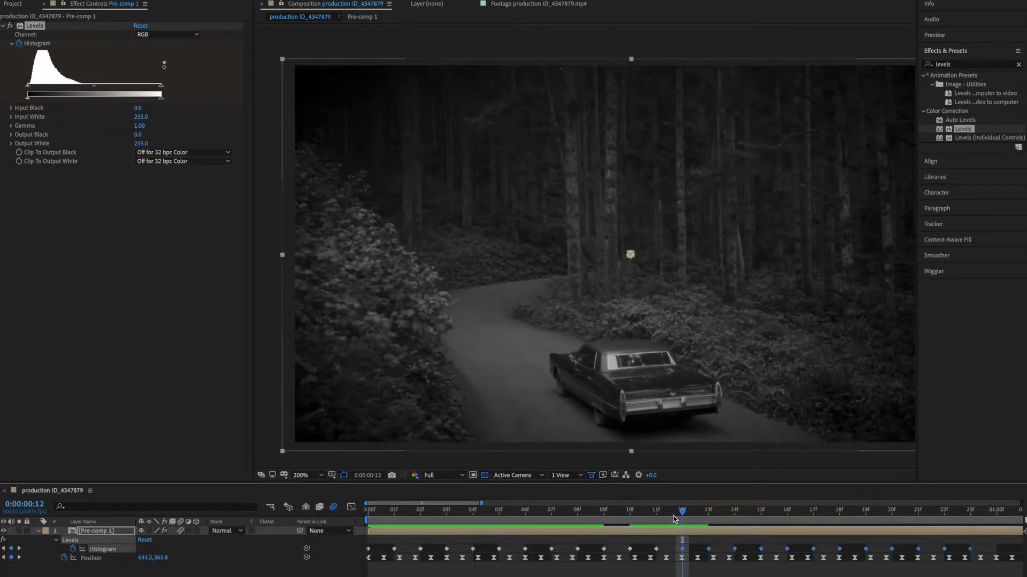
{"action": "scroll", "coordinate": [470, 570], "scroll_direction": "down", "scroll_amount": 6}
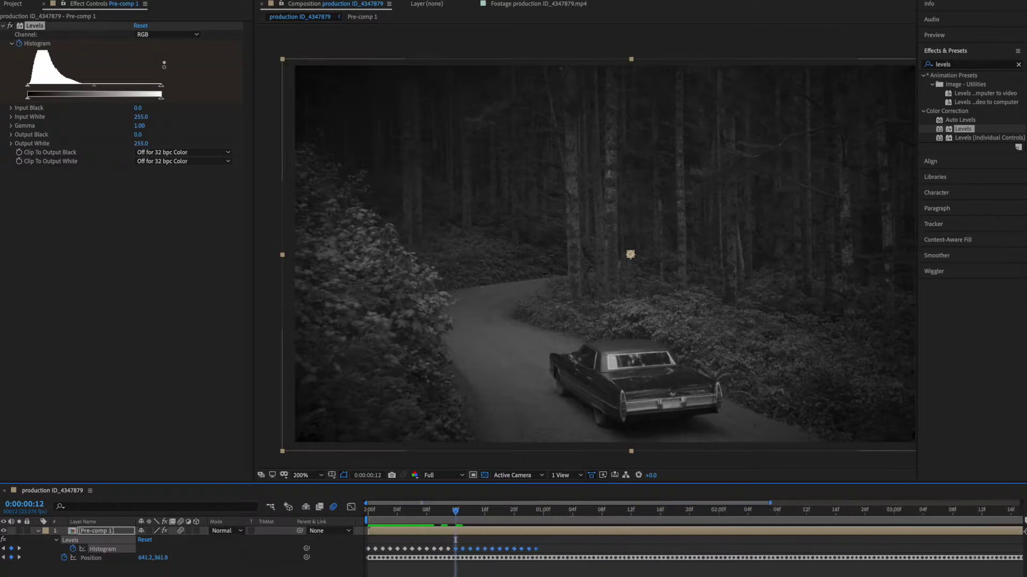
Step: Stretch the flicker keyframes nearly to the end of the six-second clip, then return to frame 0
{"action": "left_click_drag", "start_coordinate": [554, 545], "coordinate": [340, 554]}
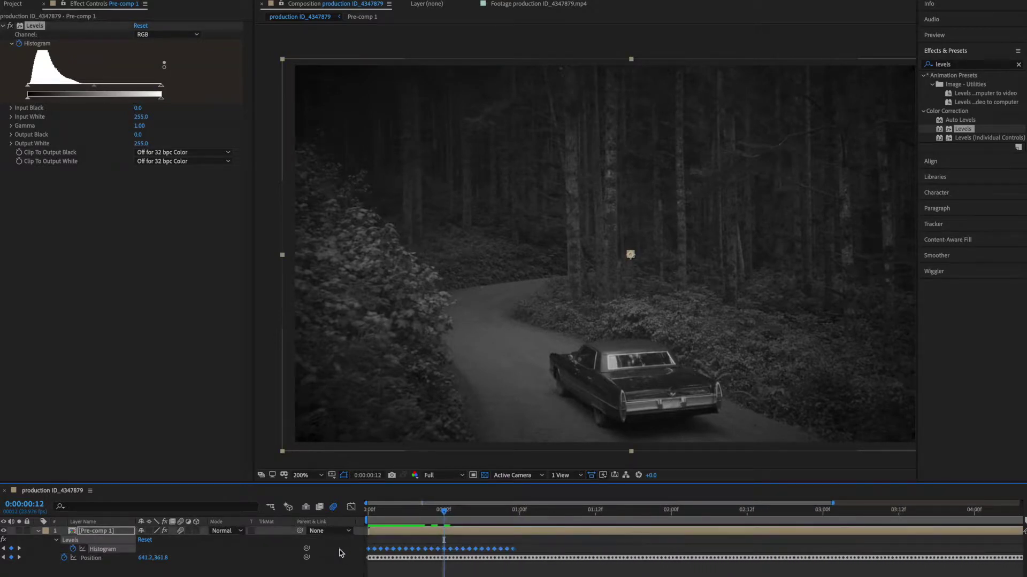
{"action": "left_click_drag", "start_coordinate": [493, 516], "coordinate": [363, 552]}
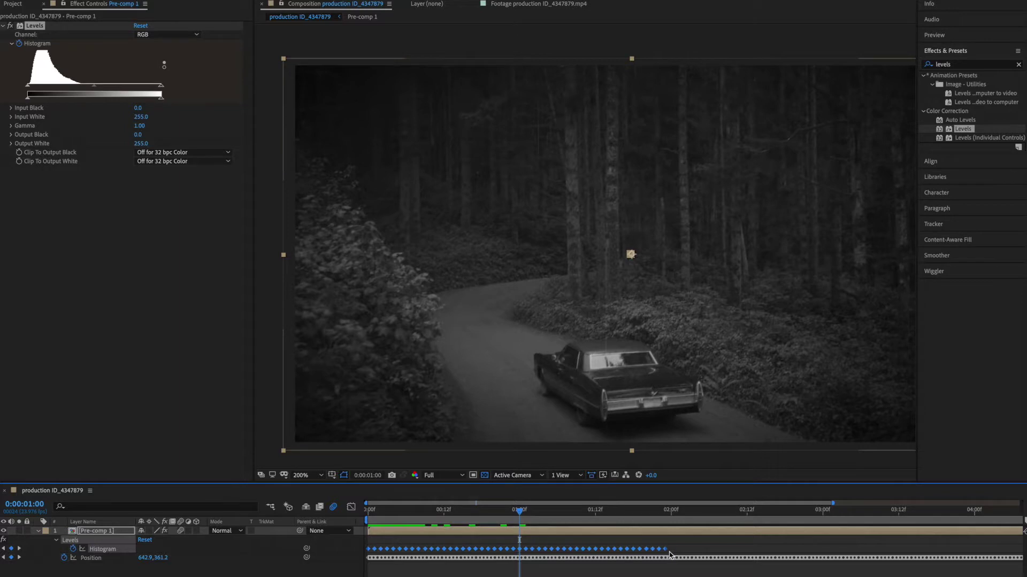
{"action": "left_click_drag", "start_coordinate": [667, 553], "coordinate": [993, 549]}
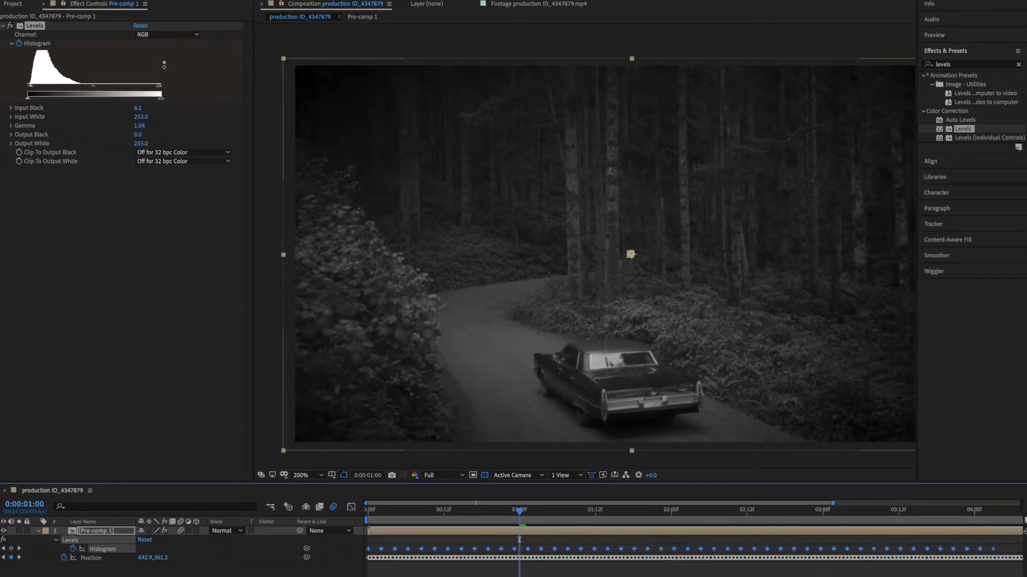
{"action": "key", "text": "minus"}
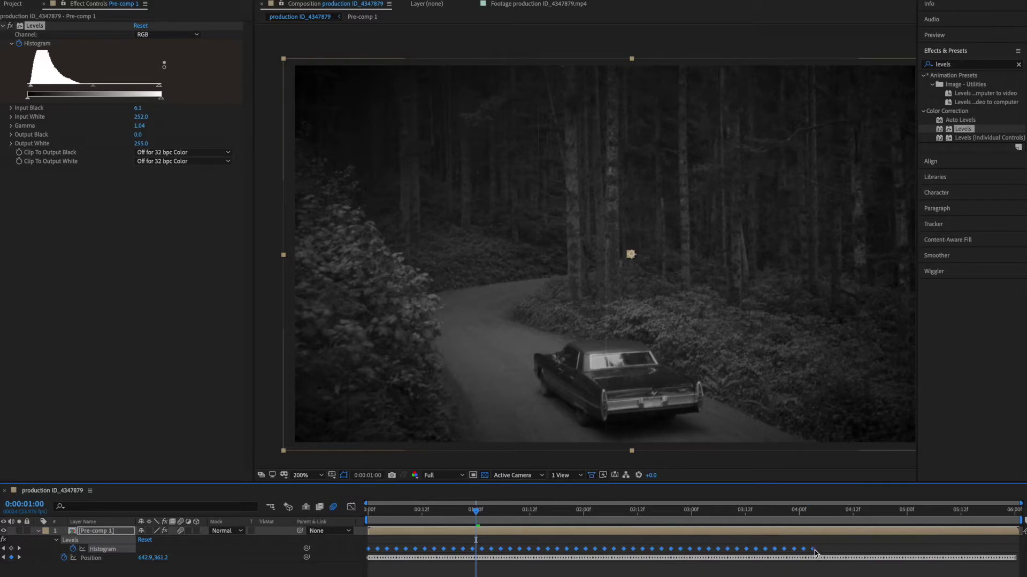
{"action": "left_click_drag", "start_coordinate": [856, 553], "coordinate": [1019, 550]}
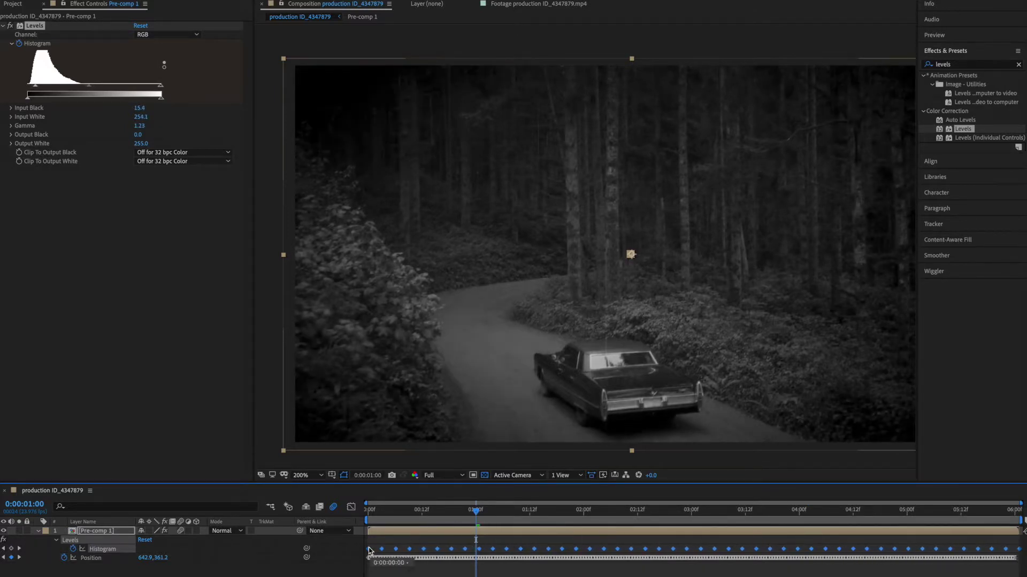
{"action": "left_click_drag", "start_coordinate": [390, 522], "coordinate": [367, 515]}
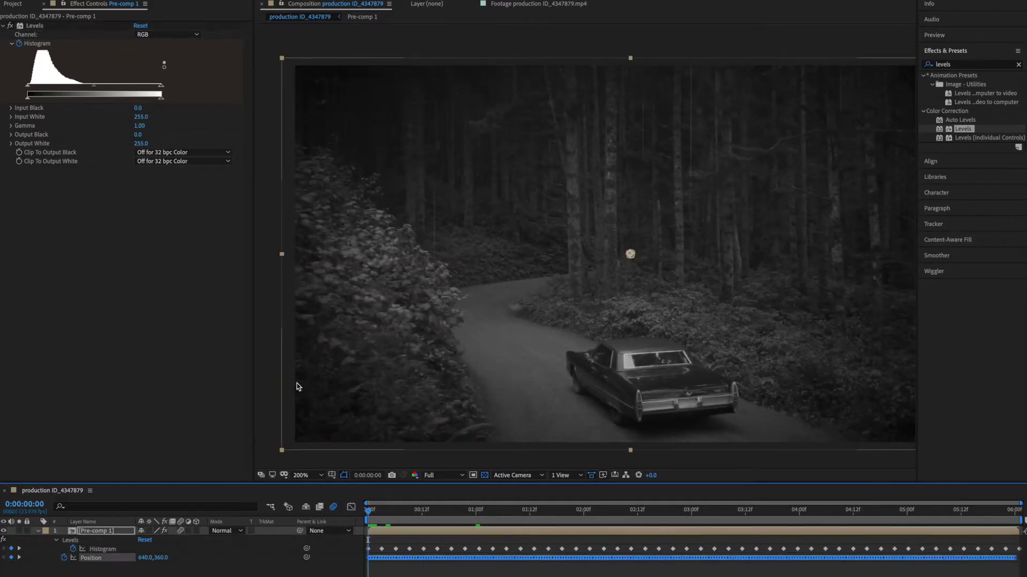
Step: Maximize the Composition panel with the ` key to preview the finished black-and-white clip
{"action": "key", "text": "grave"}
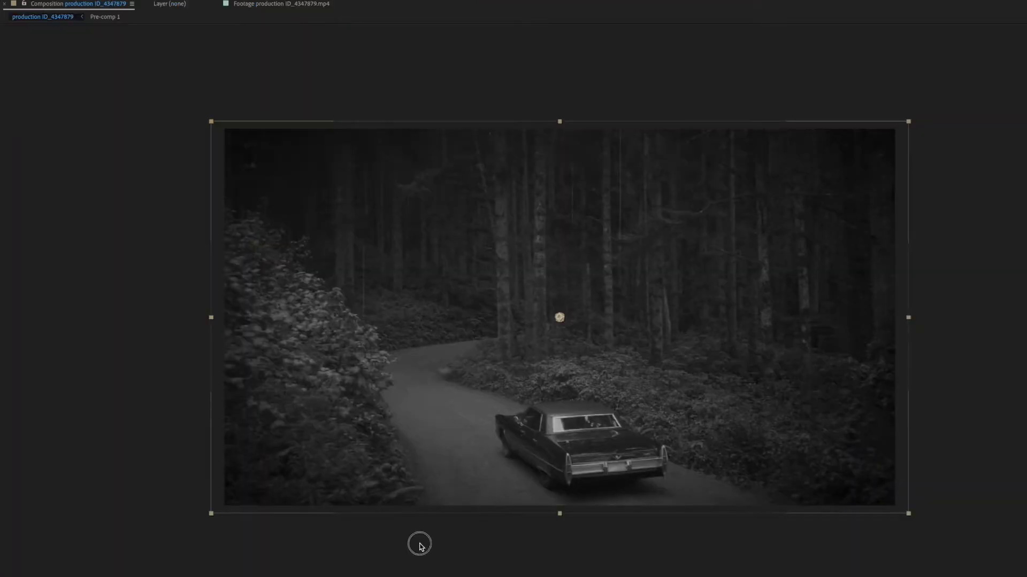